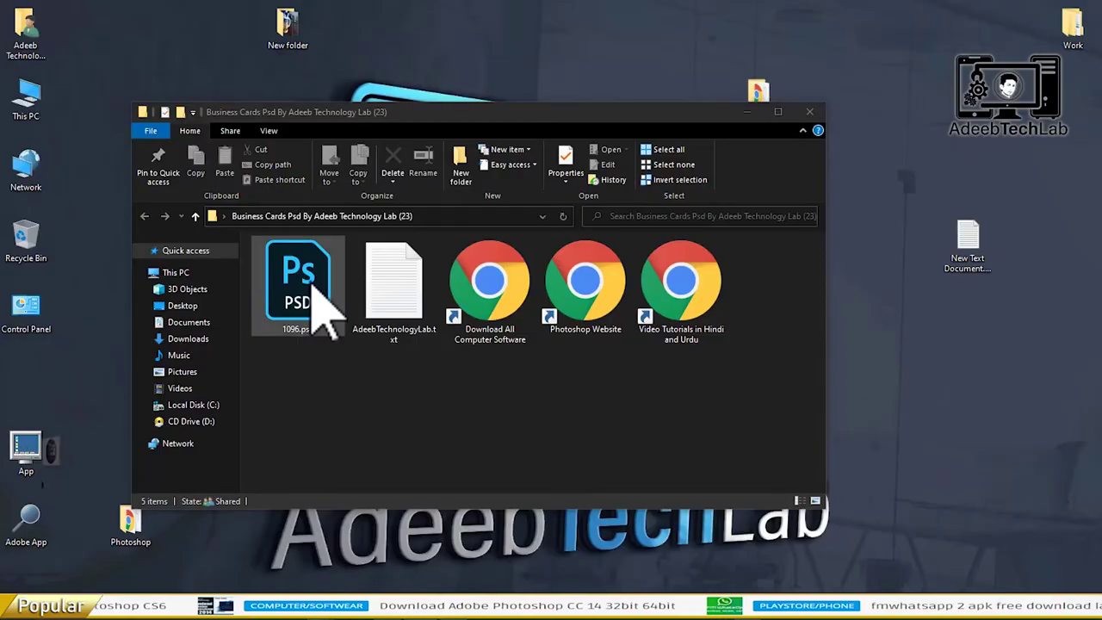
- Open 1096.psd, dismiss the Missing Fonts warning, and zoom in on the Dream Studio logo
double_click(298, 269)
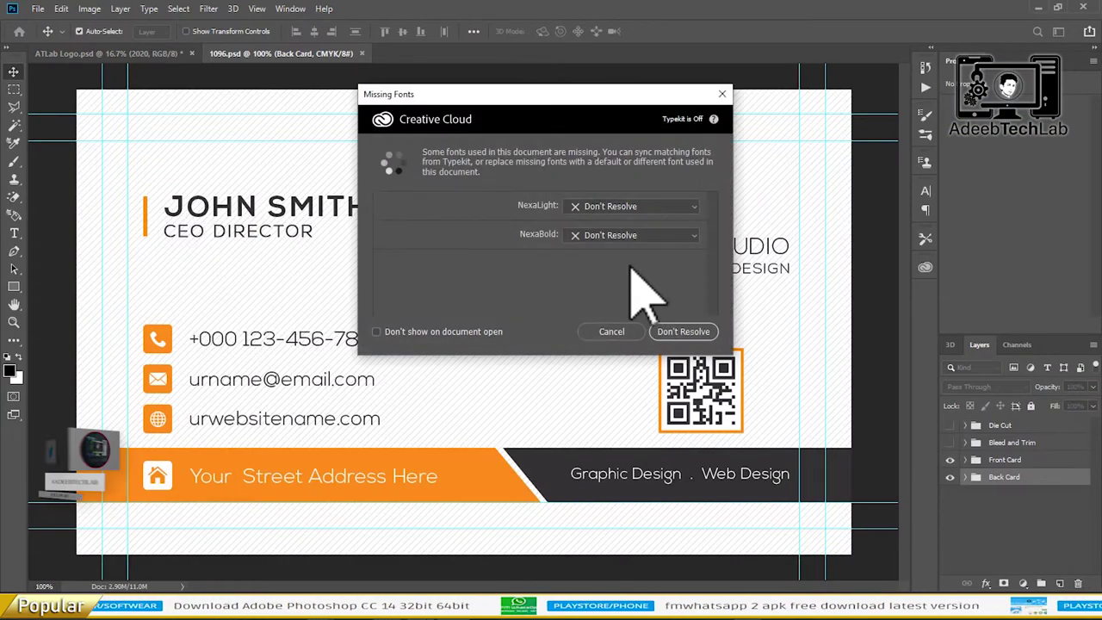
left_click(607, 332)
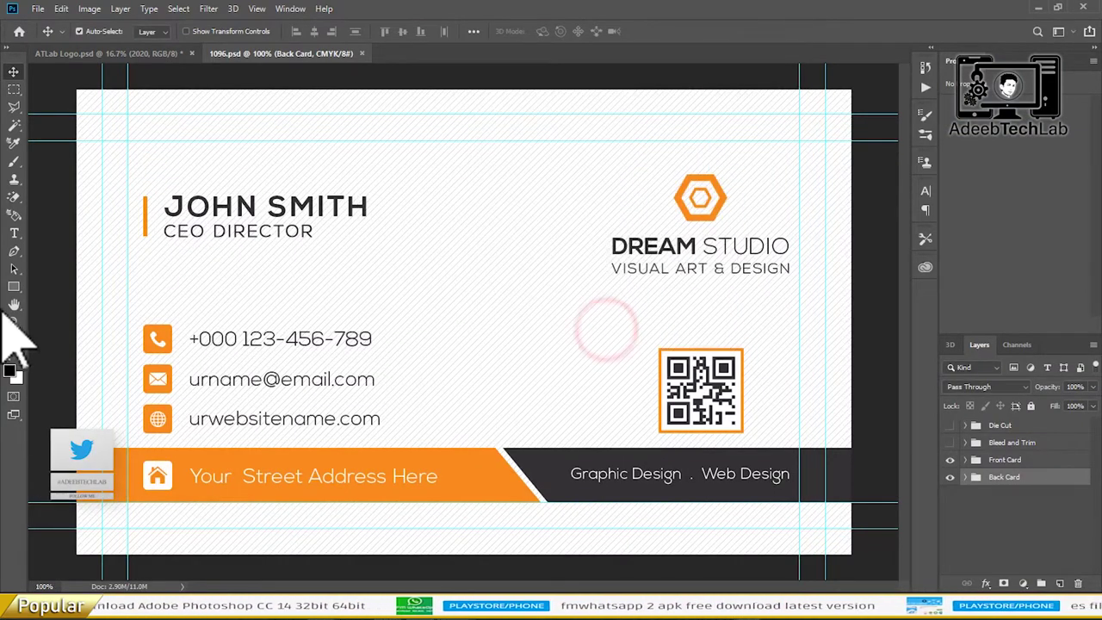
scroll(805, 222, "up", 3)
scroll(792, 207, "up", 1)
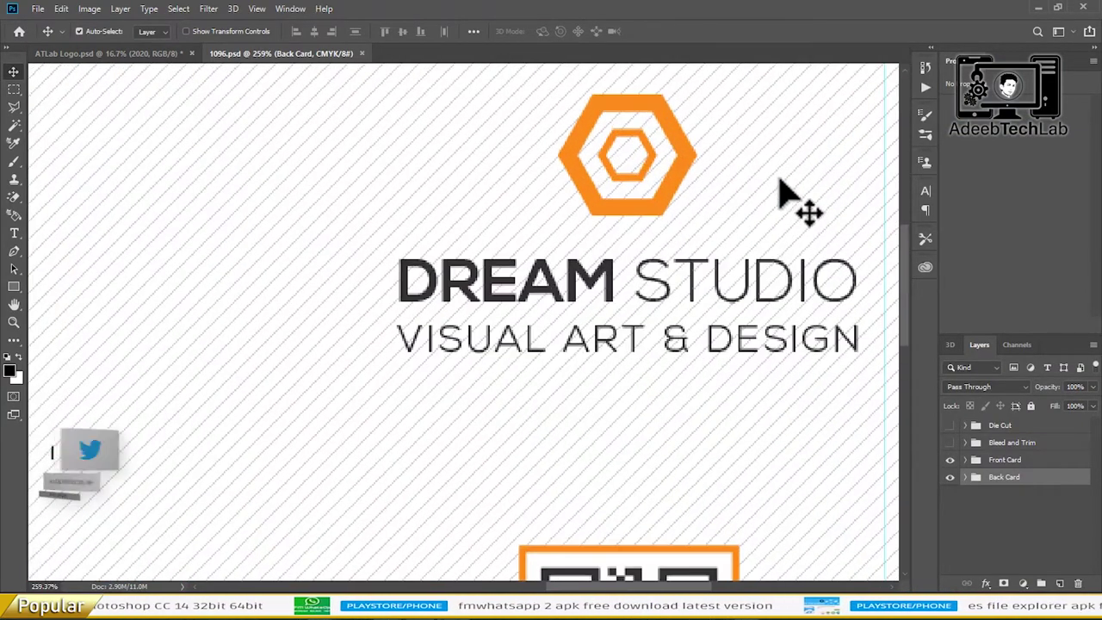
left_click_drag(783, 189, 713, 295)
- Select the front card's Logo group and toggle the Dream Studio logo's visibility
left_click(584, 284)
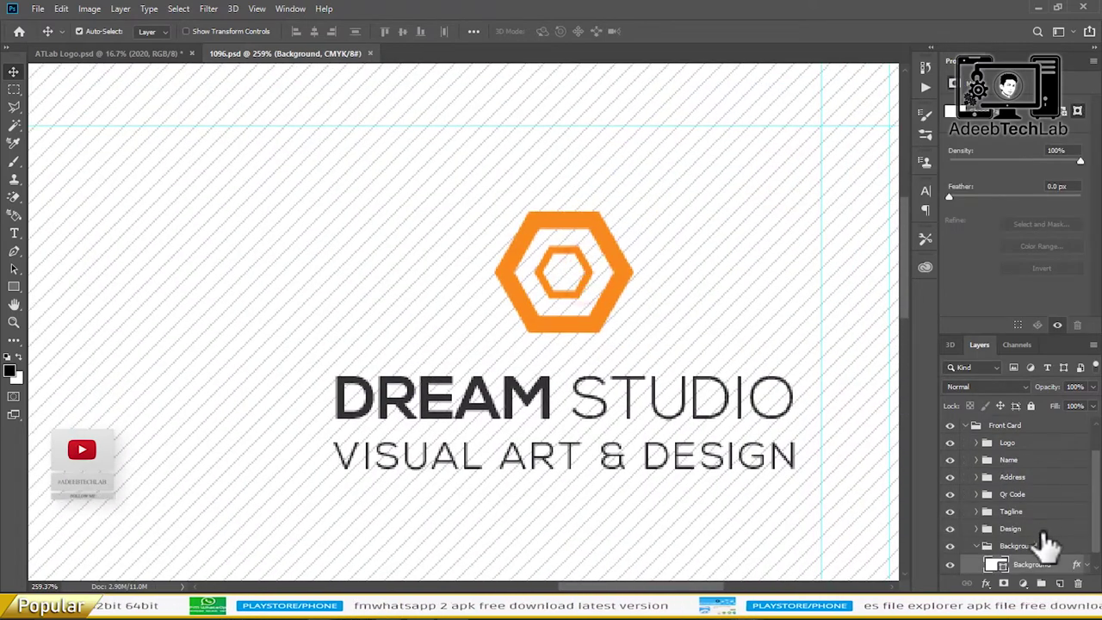
left_click(600, 327)
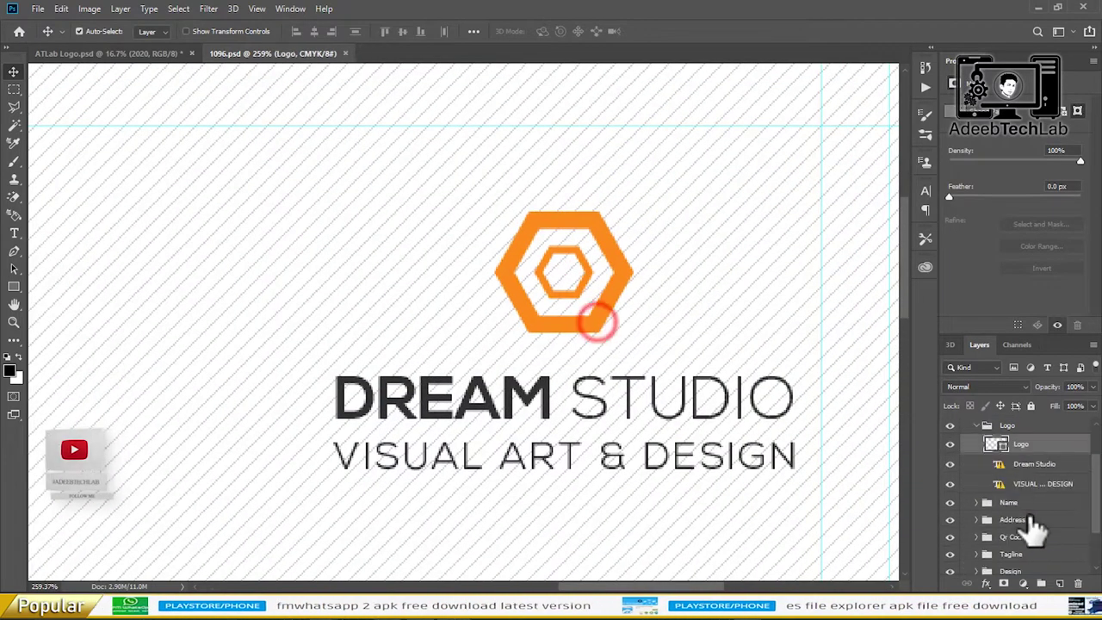
left_click(950, 444)
left_click(950, 445)
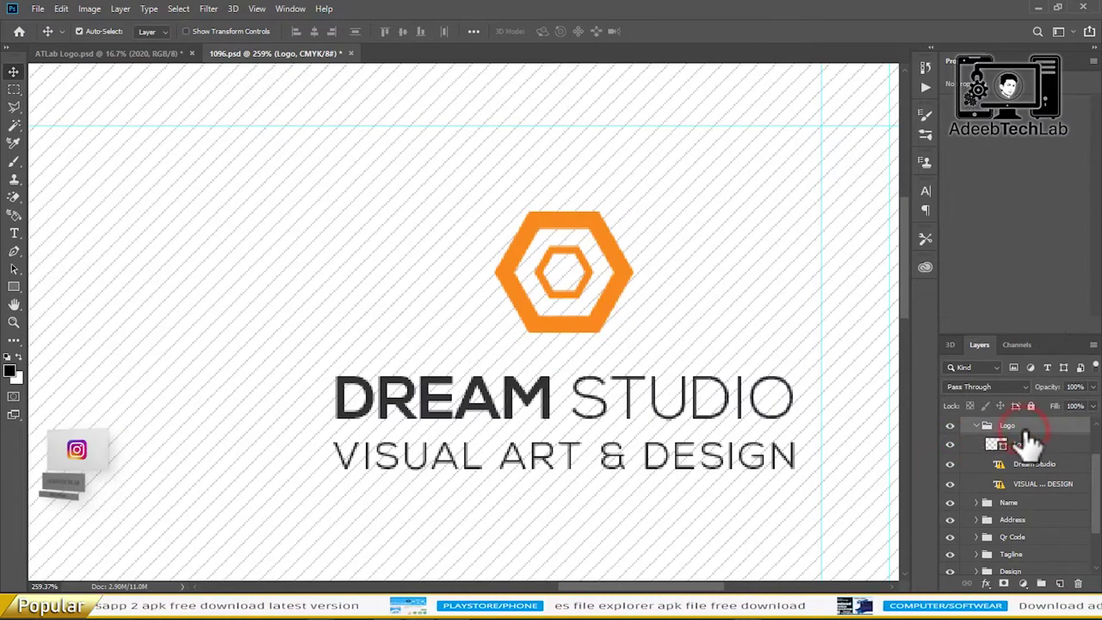
left_click(147, 53)
- Bring the 2020 logo group from ATLab Logo.psd into 1096.psd, shrunk to about 16 percent
left_click_drag(278, 83, 480, 381)
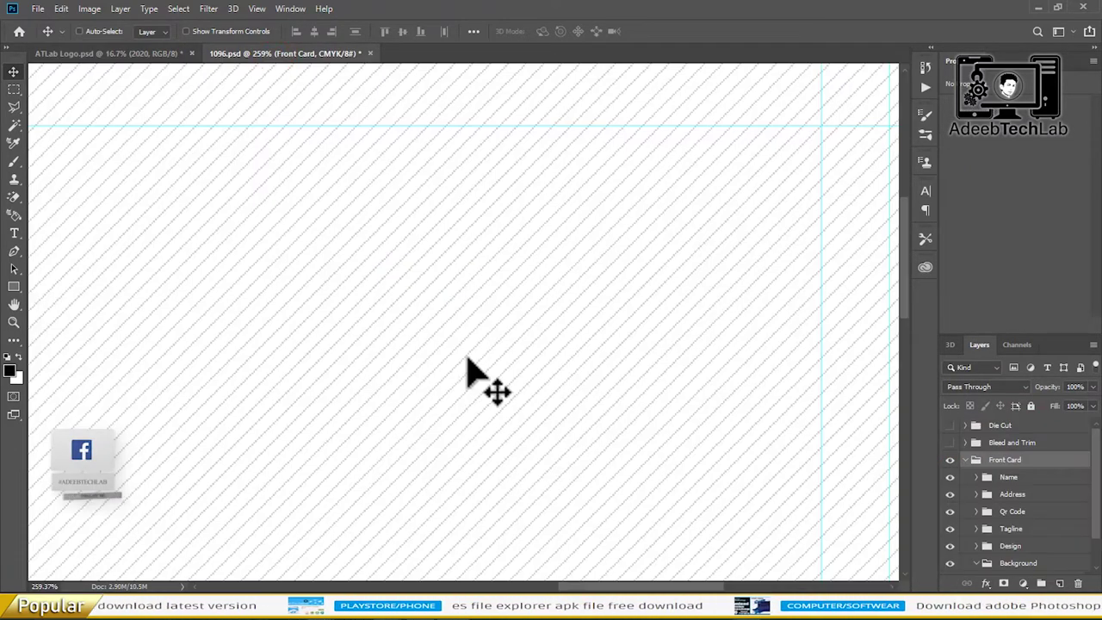
key("ctrl+t")
key("ctrl+0")
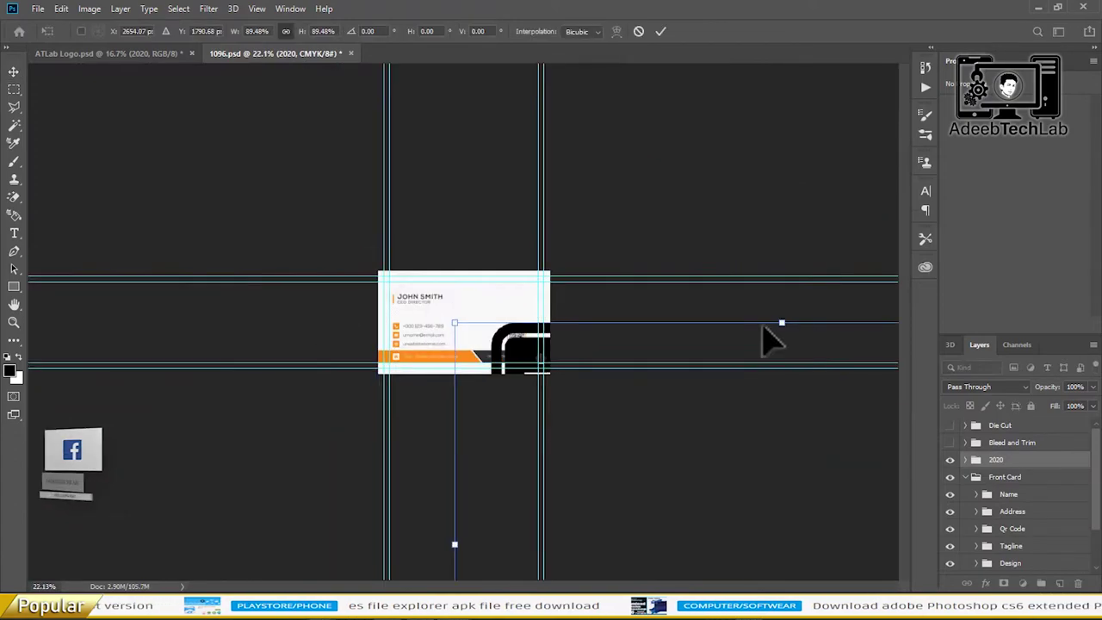
mouse_move(763, 332)
left_mouse_down()
mouse_move(296, 227)
mouse_move(811, 516)
mouse_move(486, 310)
mouse_move(499, 246)
left_mouse_up()
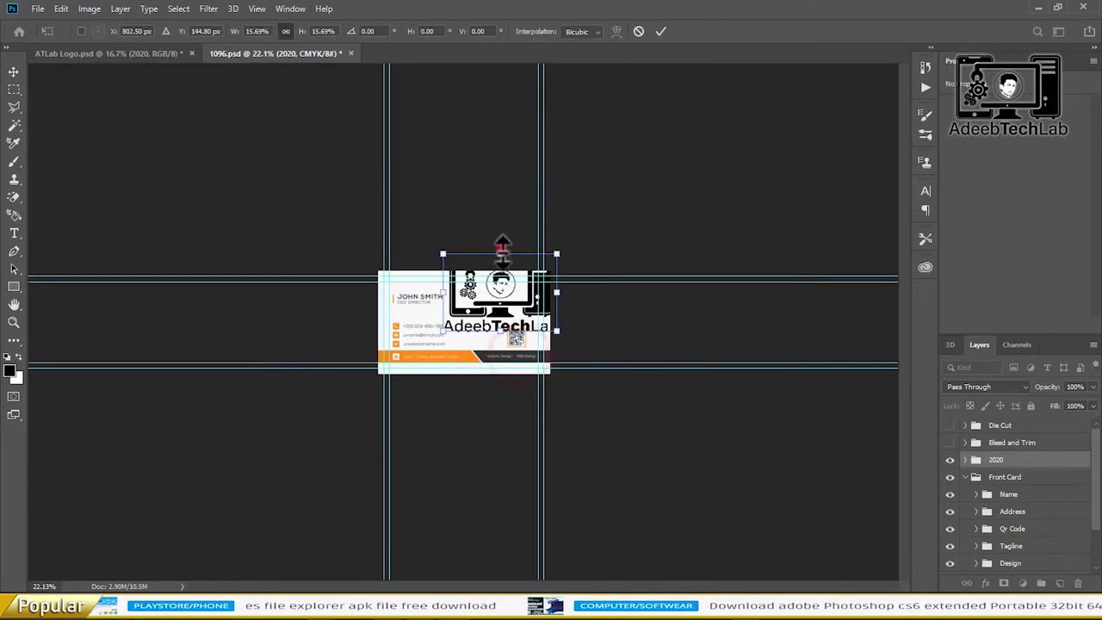
key("Return")
- Scale the logo group down further and position it at the card's upper right
scroll(504, 344, "up", 5)
left_click(588, 269)
left_click(998, 460)
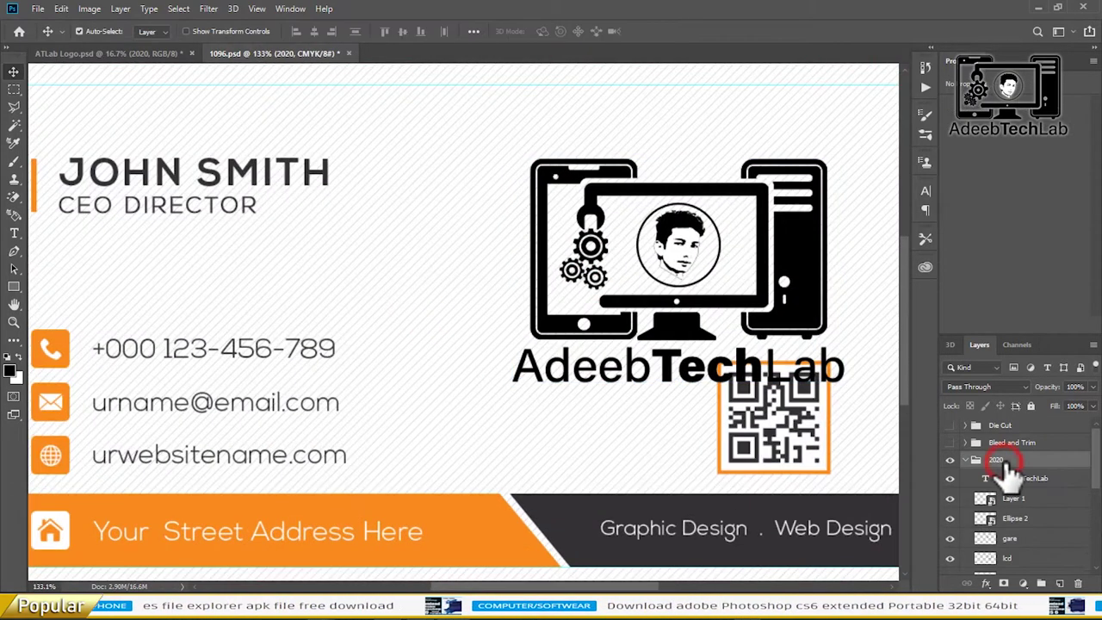
key("ctrl+t")
left_click_drag(508, 141, 578, 233)
left_click_drag(602, 324, 675, 398)
key("Return")
key("ctrl+0")
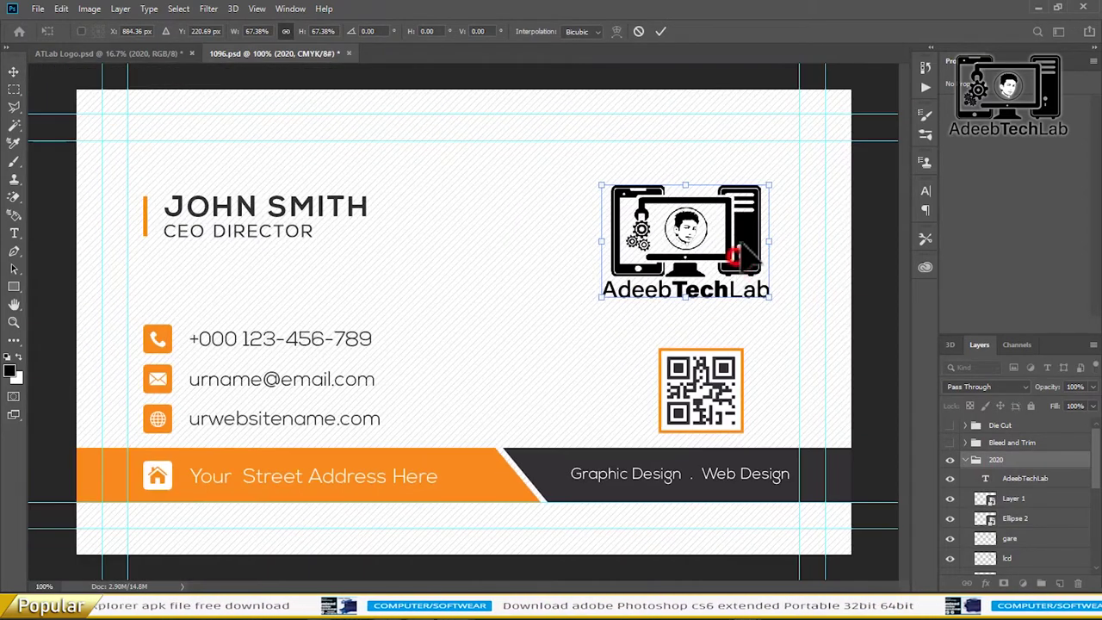
left_click_drag(764, 249, 782, 230)
- Give the cpu layer a Color Overlay in the card's orange
double_click(1053, 568)
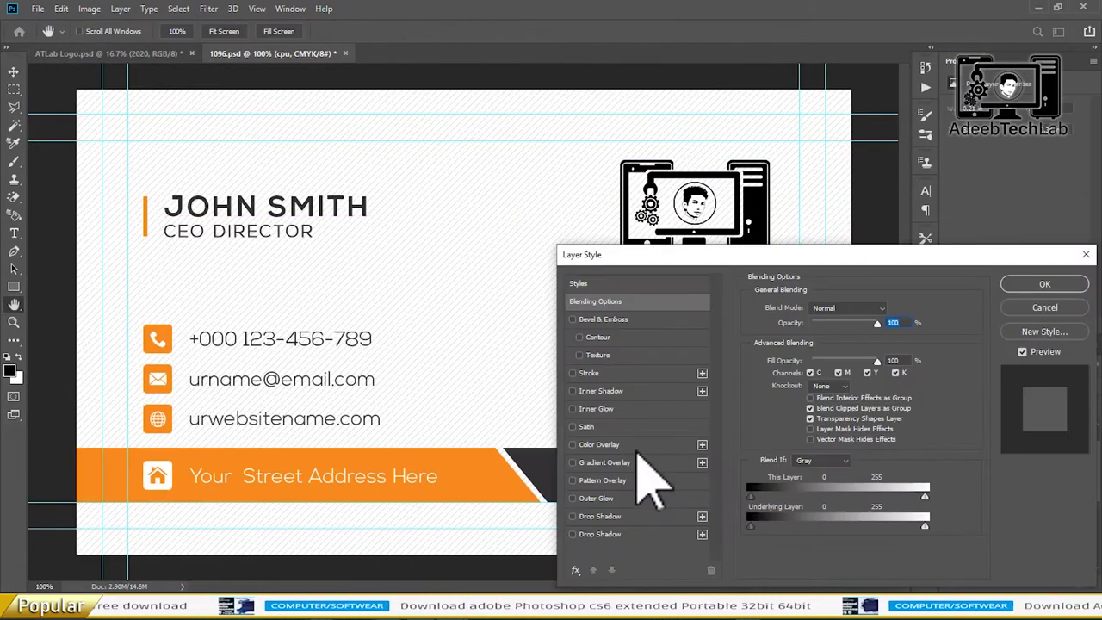
left_click(886, 308)
left_click(290, 443)
left_click(915, 221)
left_click(1057, 283)
left_click(1011, 543)
- Give the phone layer the same orange Color Overlay
double_click(1058, 544)
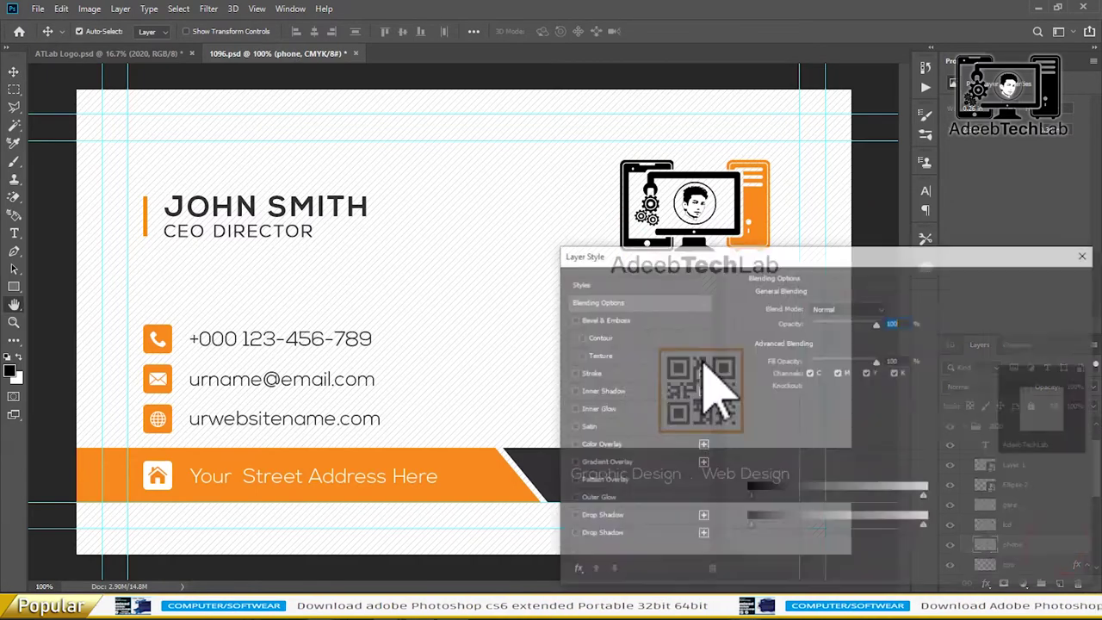
left_click(598, 444)
left_click(889, 309)
left_click(283, 457)
left_click(915, 221)
left_click(1044, 284)
- Set the monitor (lcd) layer's Color Overlay to a near-black dark grey
left_click(704, 241)
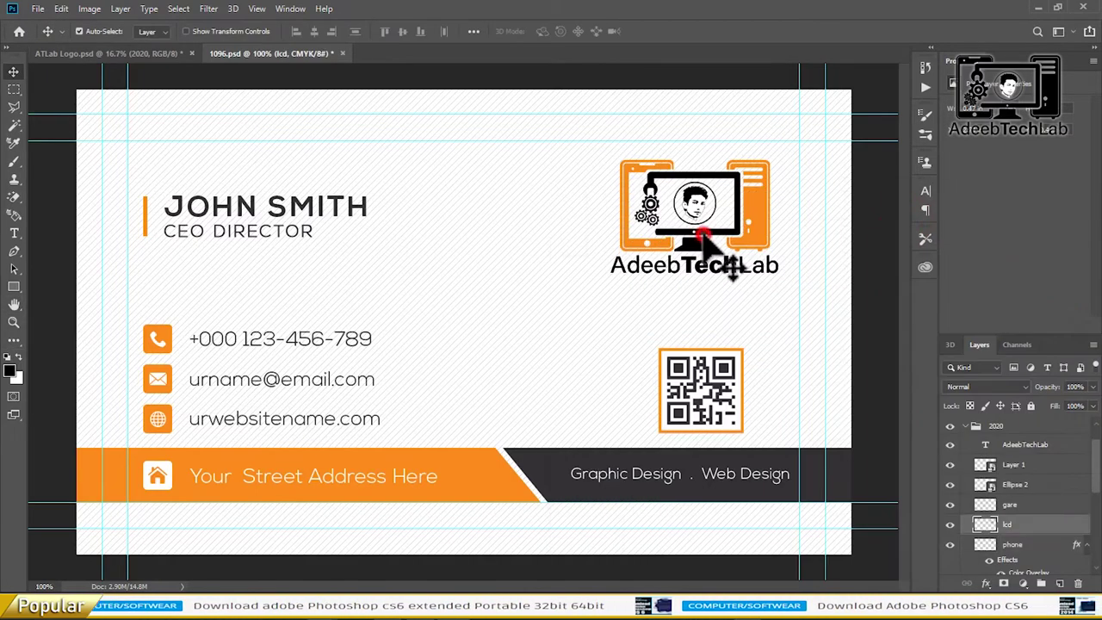
double_click(1043, 522)
left_click(598, 444)
left_click(889, 309)
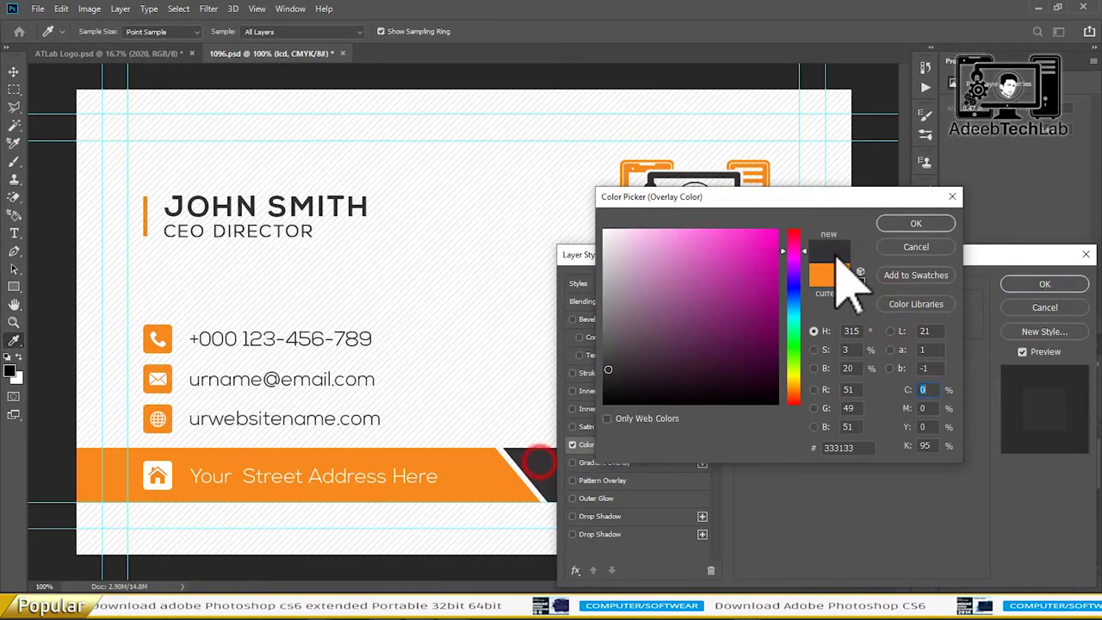
left_click(915, 222)
left_click(1044, 284)
- Recolour the AdeebTechLab logo text to brown #975d23
double_click(710, 267)
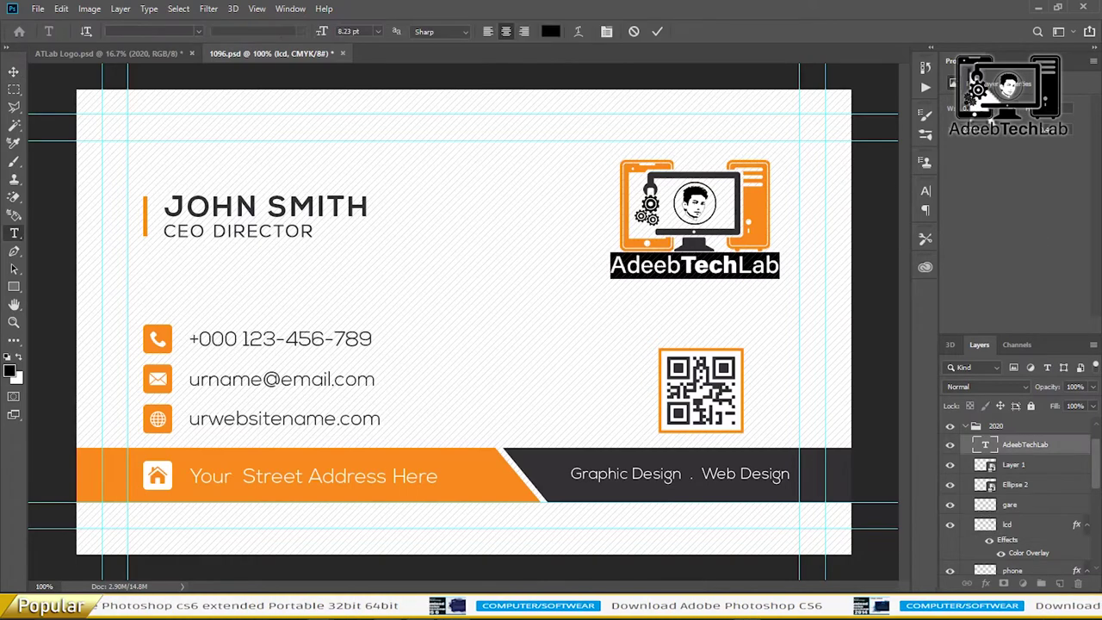
left_click(1042, 240)
left_click(413, 469)
left_click_drag(796, 191, 814, 318)
left_click(763, 429)
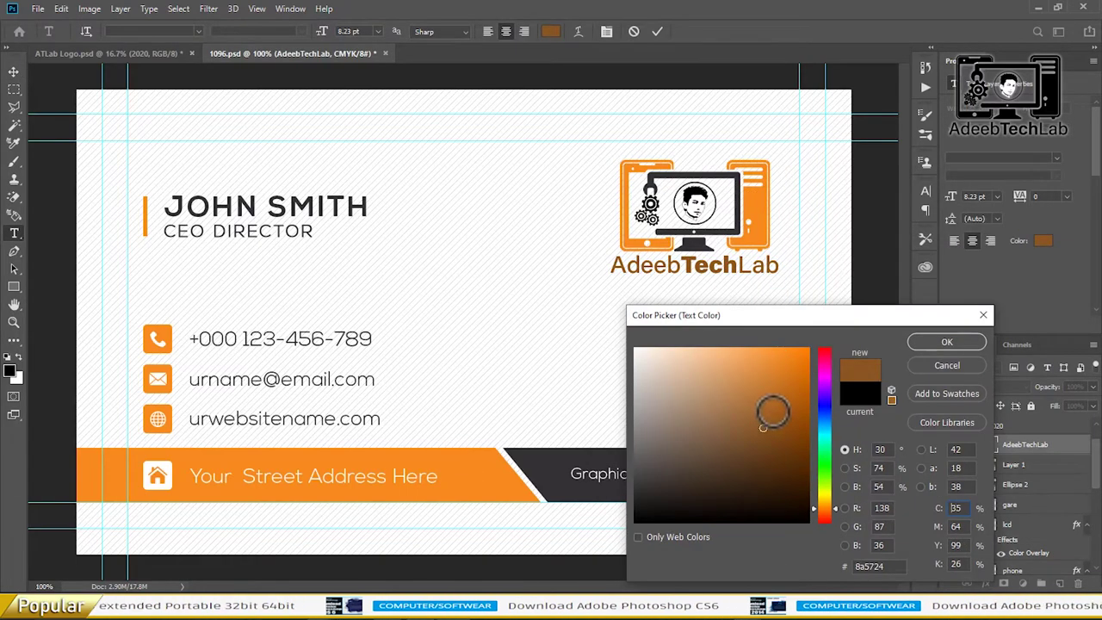
left_click_drag(771, 417, 783, 407)
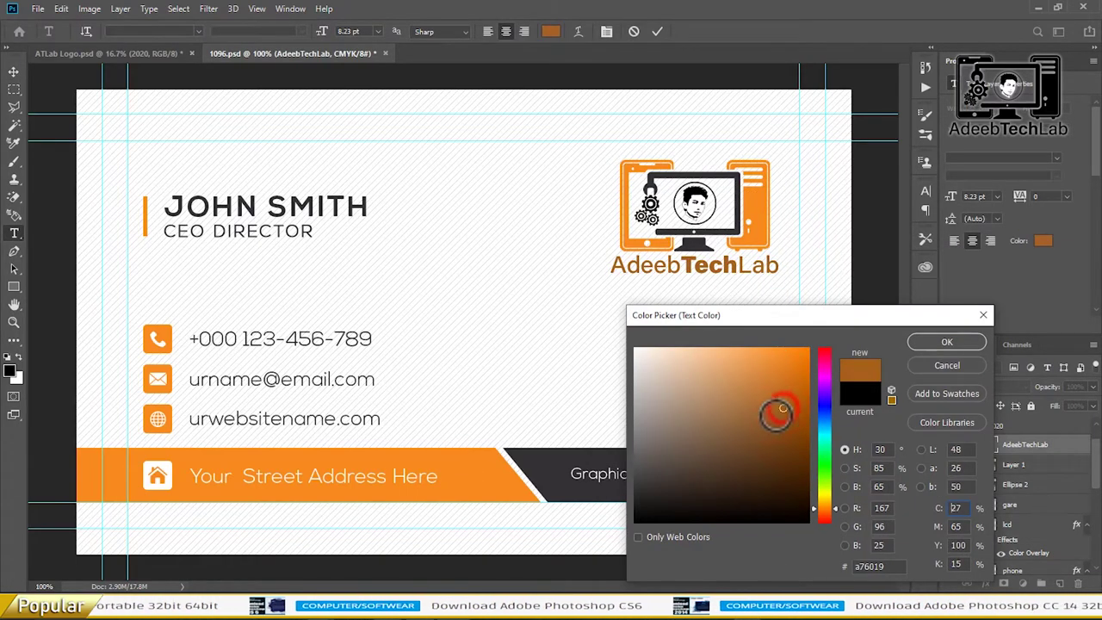
left_click(947, 342)
- Replace the JOHN SMITH name with AdeebTechnologyLab copied from the notes
key("v")
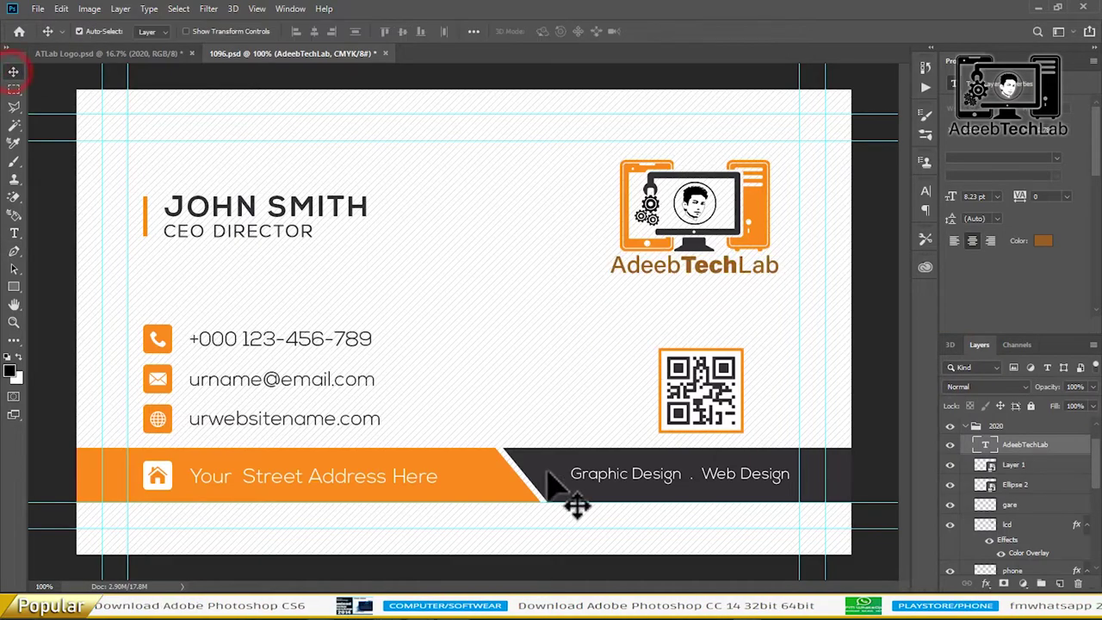
key("alt+Tab")
key("ctrl+c")
key("alt+Tab")
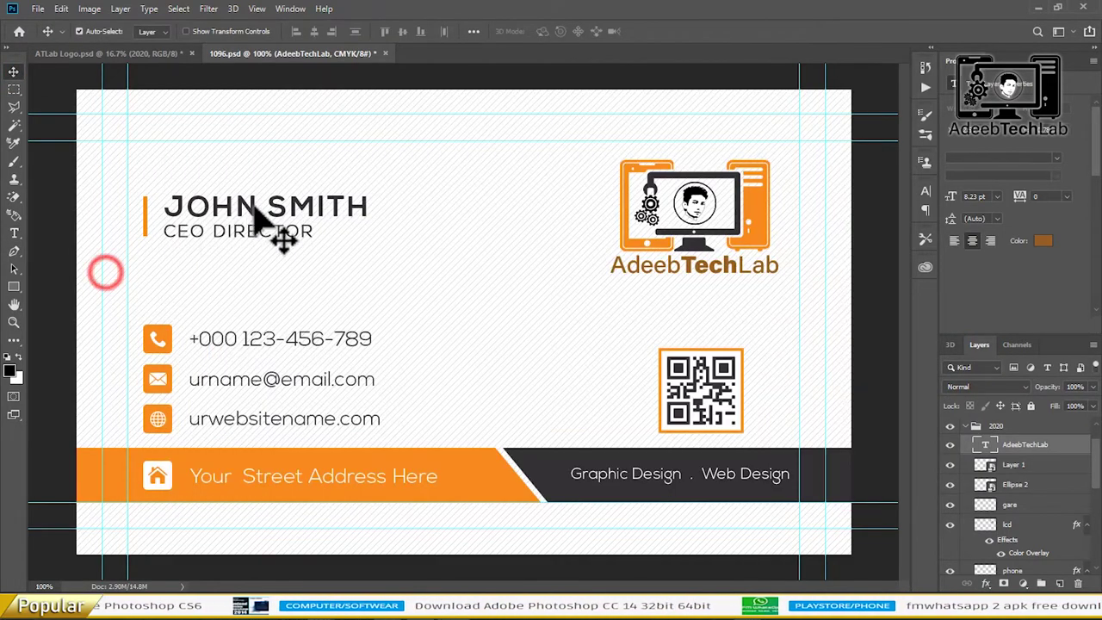
key("t")
left_click(258, 206)
left_click(531, 263)
key("ctrl+a")
key("ctrl+v")
key("ctrl+Return")
- Paste the two YouTuber tagline lines from the notes into the CEO DIRECTOR title
key("v")
key("alt+Tab")
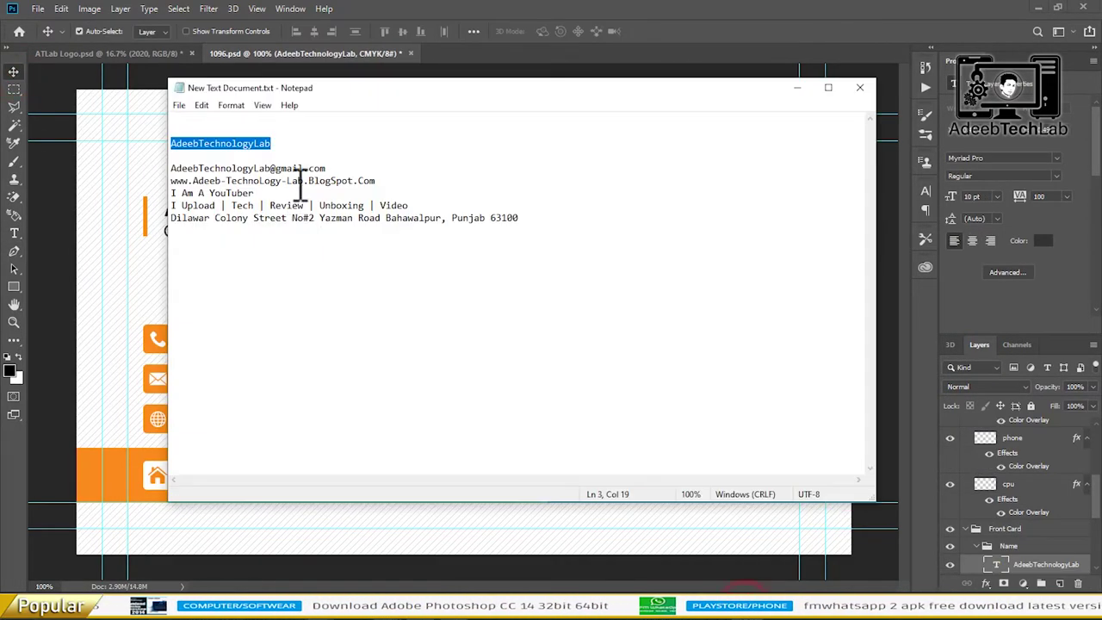
mouse_move(415, 205)
left_mouse_down()
mouse_move(173, 206)
mouse_move(489, 204)
left_mouse_up()
key("alt+Tab")
key("t")
left_click(221, 231)
left_click(531, 258)
key("alt+Tab")
key("ctrl+c")
key("alt+Tab")
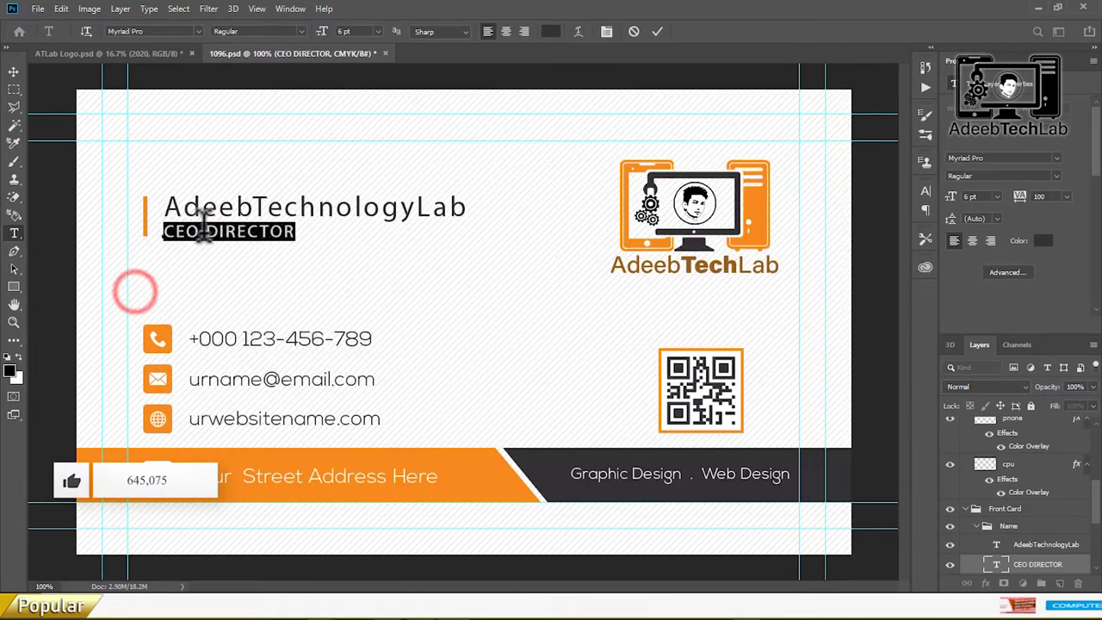
key("ctrl+v")
key("ctrl+Return")
- Delete the leftover word CEO and set the tagline's tracking to 50
left_click(188, 230)
double_click(176, 231)
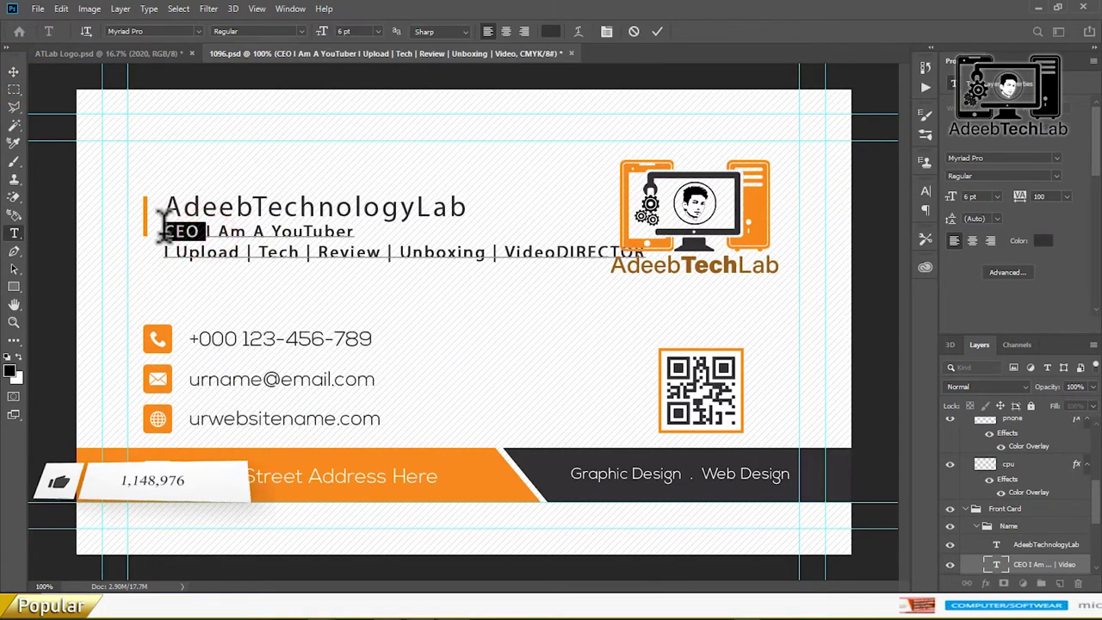
key("BackSpace")
key("ctrl+Return")
key("v")
left_click(1067, 196)
left_click(1051, 321)
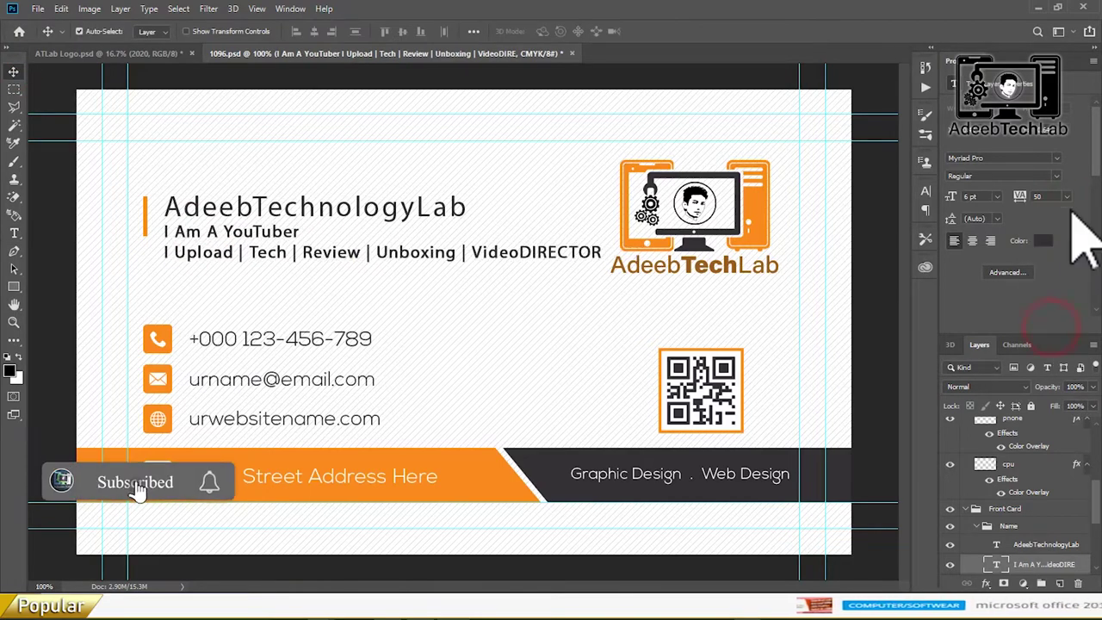
- Minimize the notes and retype the phone number on the card
key("alt+Tab")
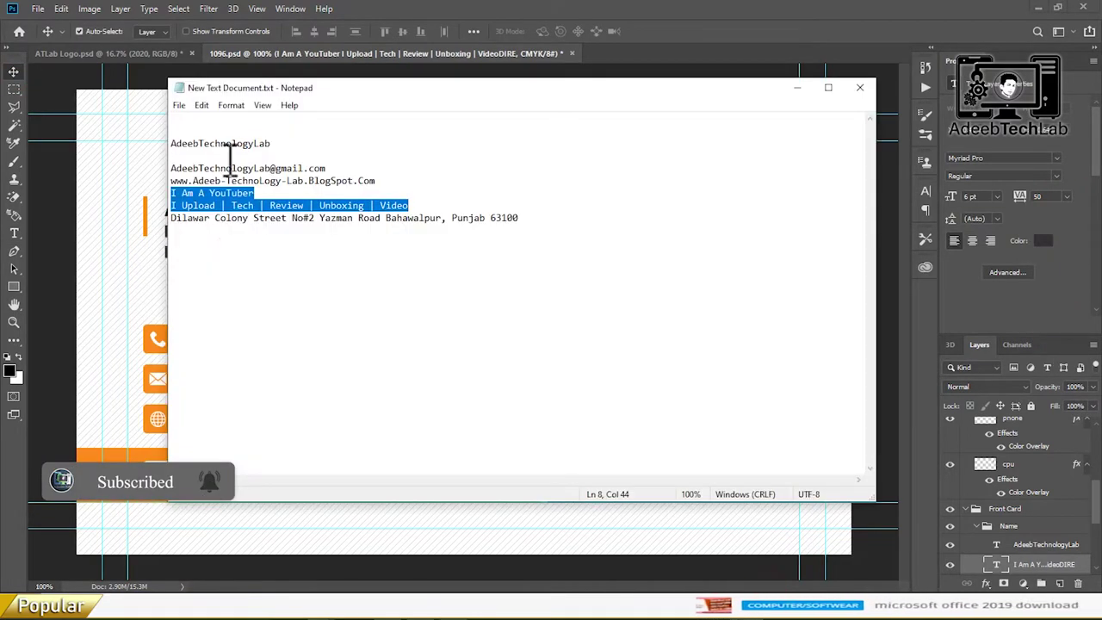
left_click(797, 86)
double_click(241, 344)
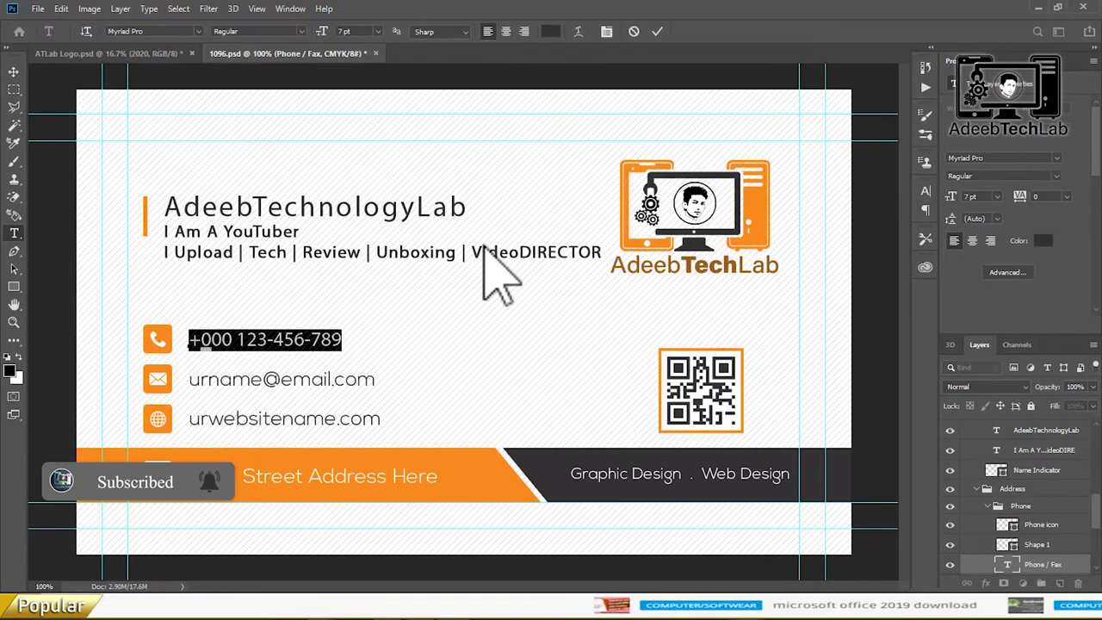
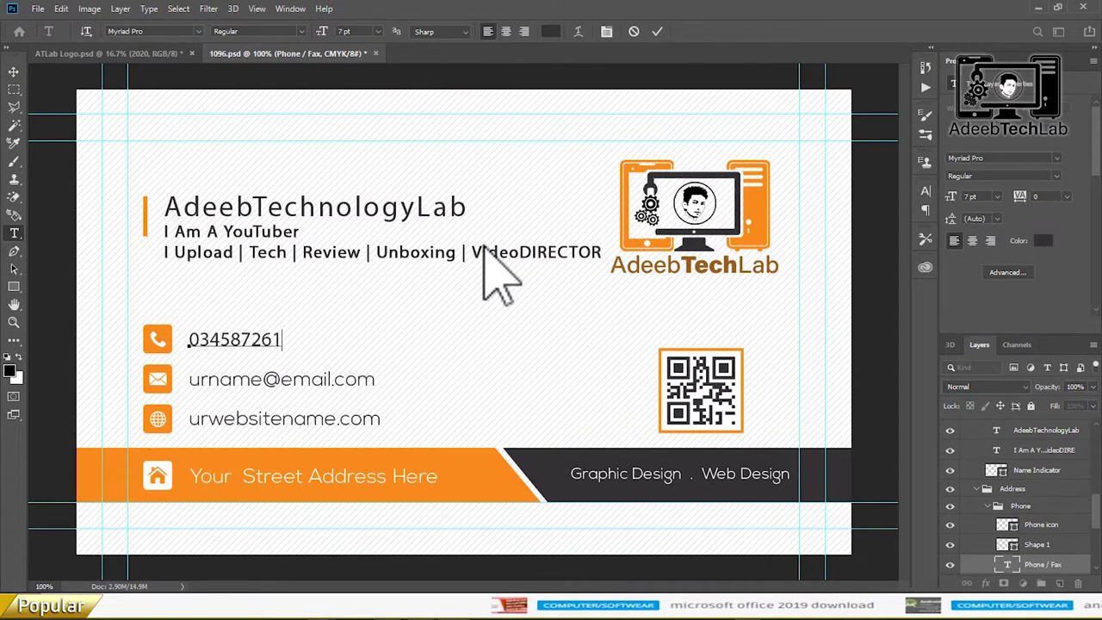
- Paste the channel's e-mail address from the notes into the card's e-mail line
left_click(13, 72)
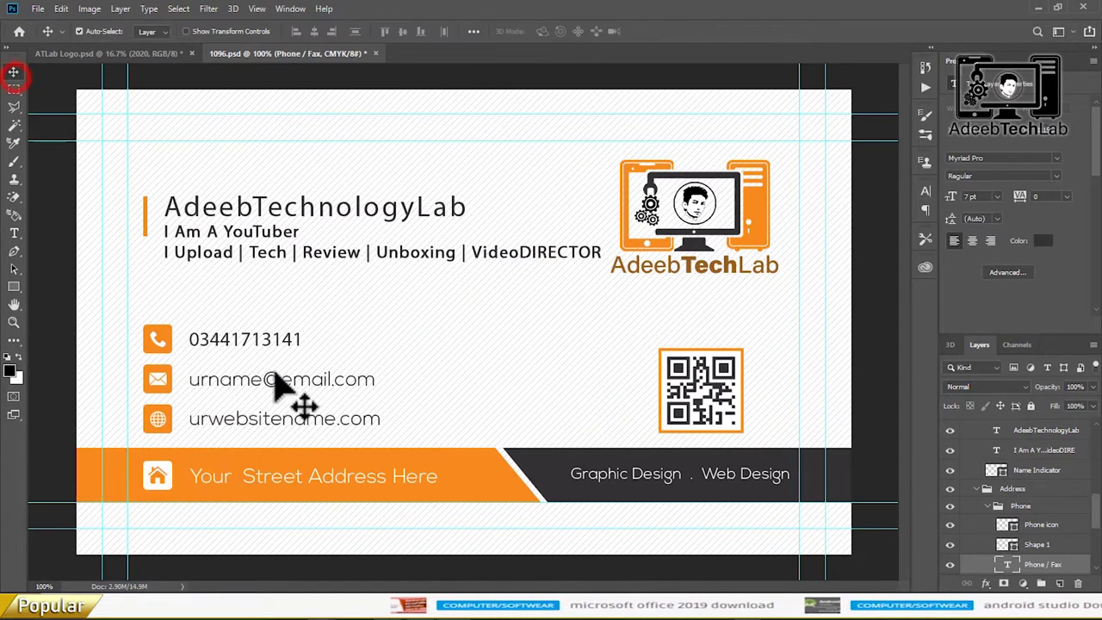
left_click(272, 388)
key("alt+Tab")
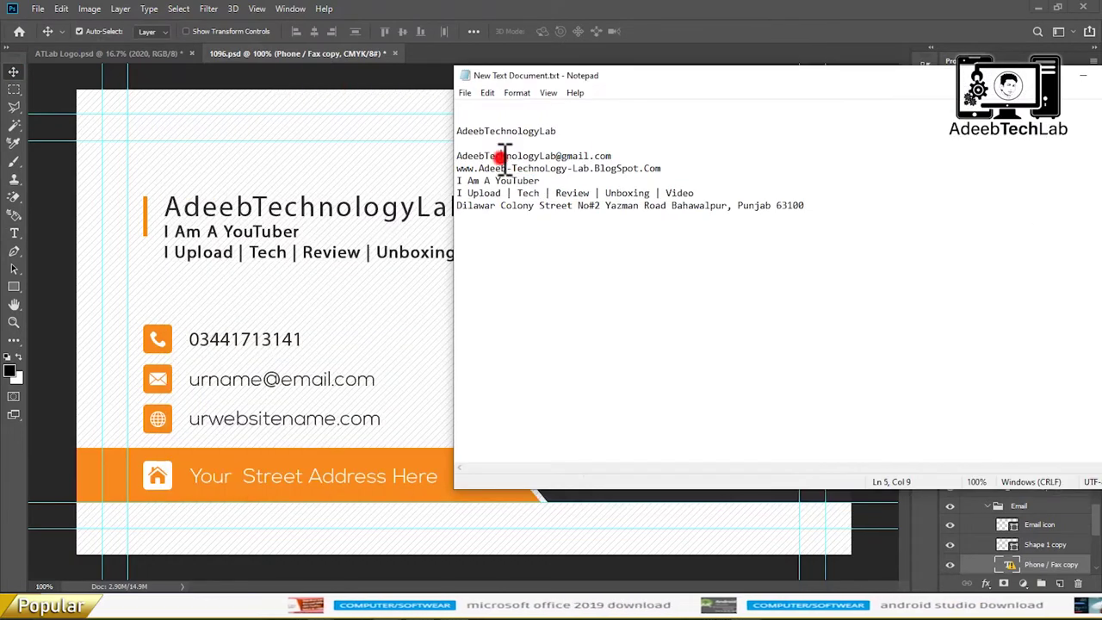
left_click_drag(460, 175, 602, 175)
double_click(378, 380)
key("Return")
key("ctrl+v")
left_click(13, 71)
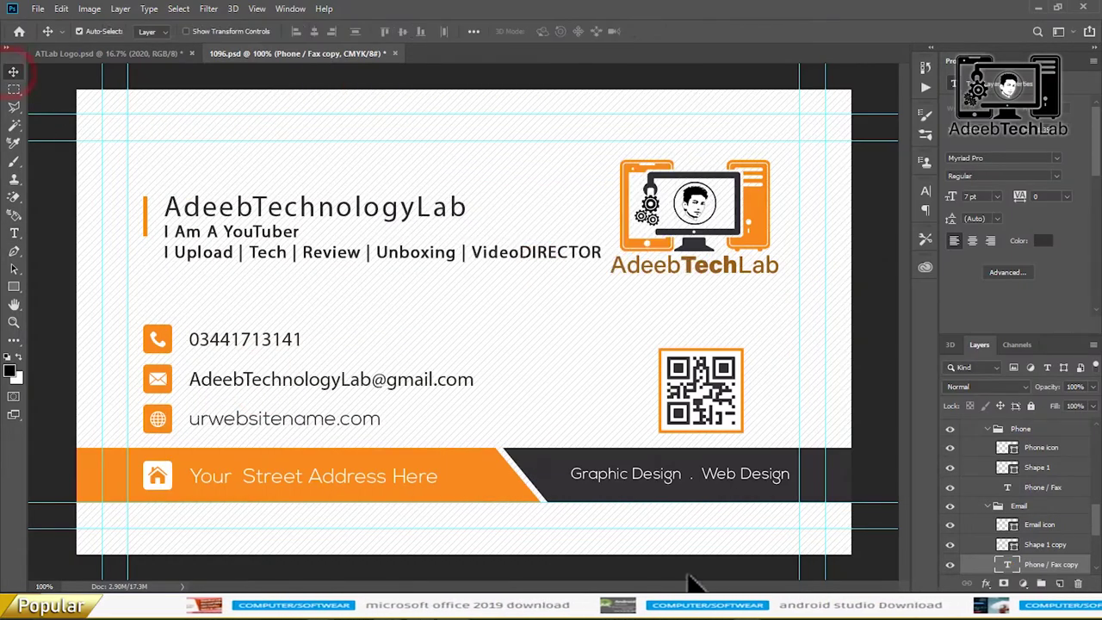
- Paste the website address from the notes over the website placeholder
key("alt+Tab")
left_click_drag(504, 170, 647, 170)
key("alt+Tab")
left_click(269, 422)
left_click(525, 253)
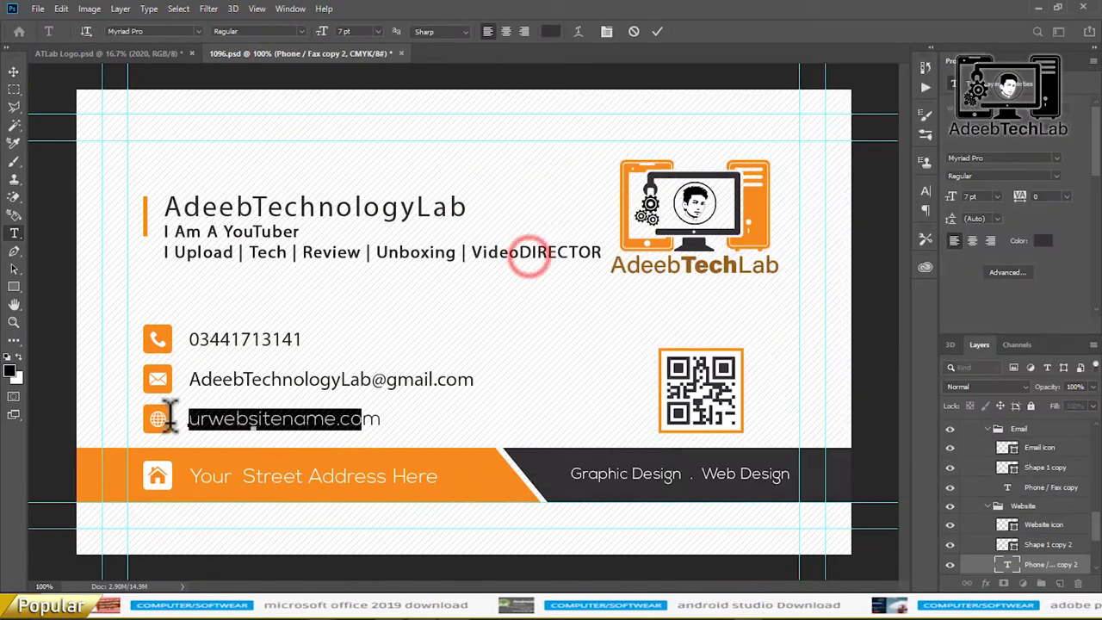
key("ctrl+v")
left_click(12, 71)
left_click(1067, 196)
- Tighten the letter spacing of the website and e-mail lines
left_click(1057, 240)
left_click(1067, 196)
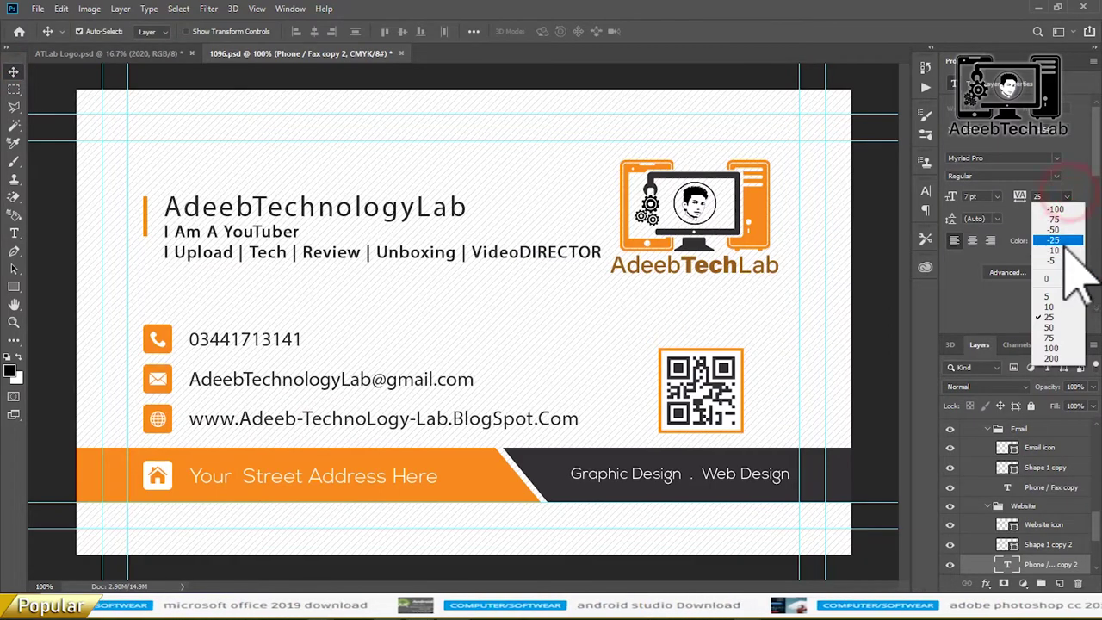
left_click(1057, 260)
left_click(405, 386)
left_click(1067, 196)
left_click(1068, 249)
- Paste the postal address from the notes over the placeholder, with tracking reset to 0
key("alt+Tab")
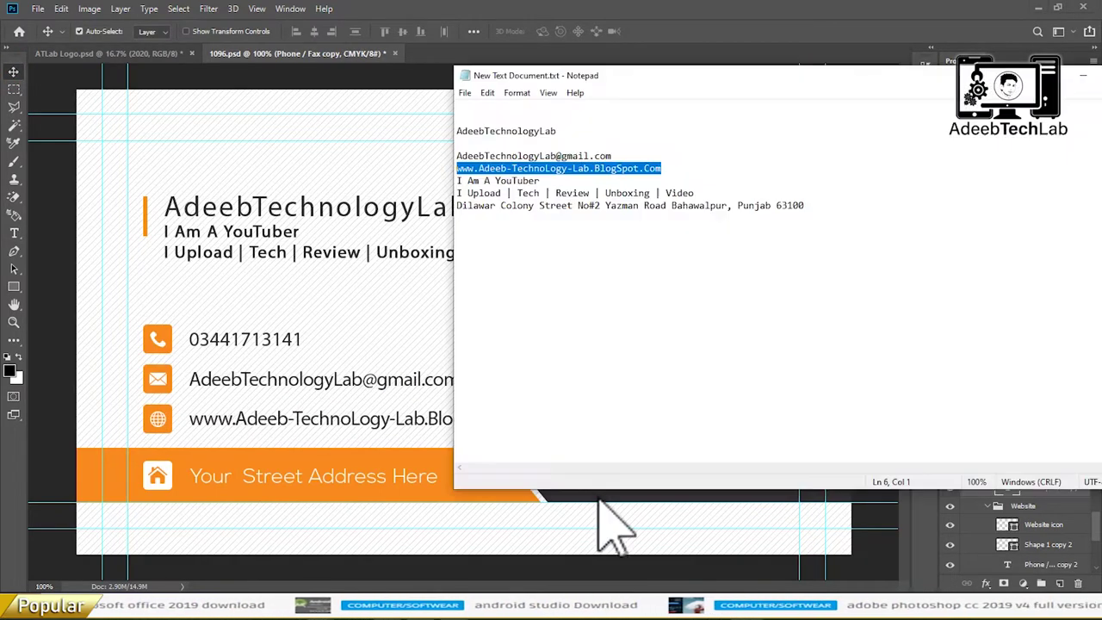
triple_click(553, 205)
key("ctrl+c")
key("alt+Tab")
double_click(319, 476)
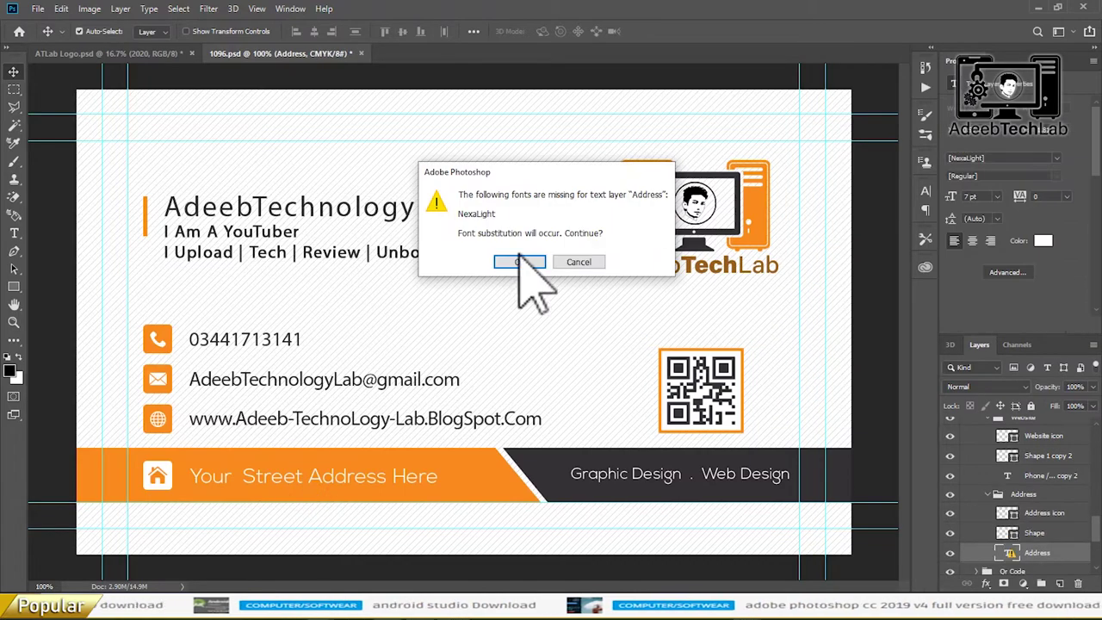
left_click(506, 259)
key("ctrl+v")
left_click(13, 71)
left_click(1067, 196)
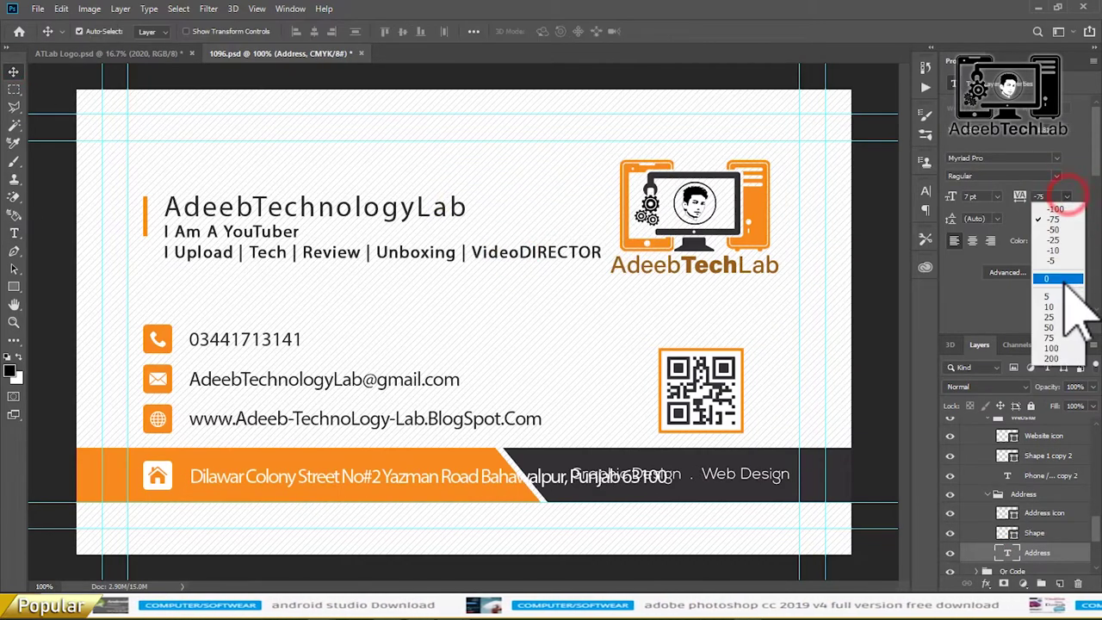
left_click(1062, 332)
- Split the address into two centre-aligned lines and move it onto the orange bar
double_click(549, 476)
key("Return")
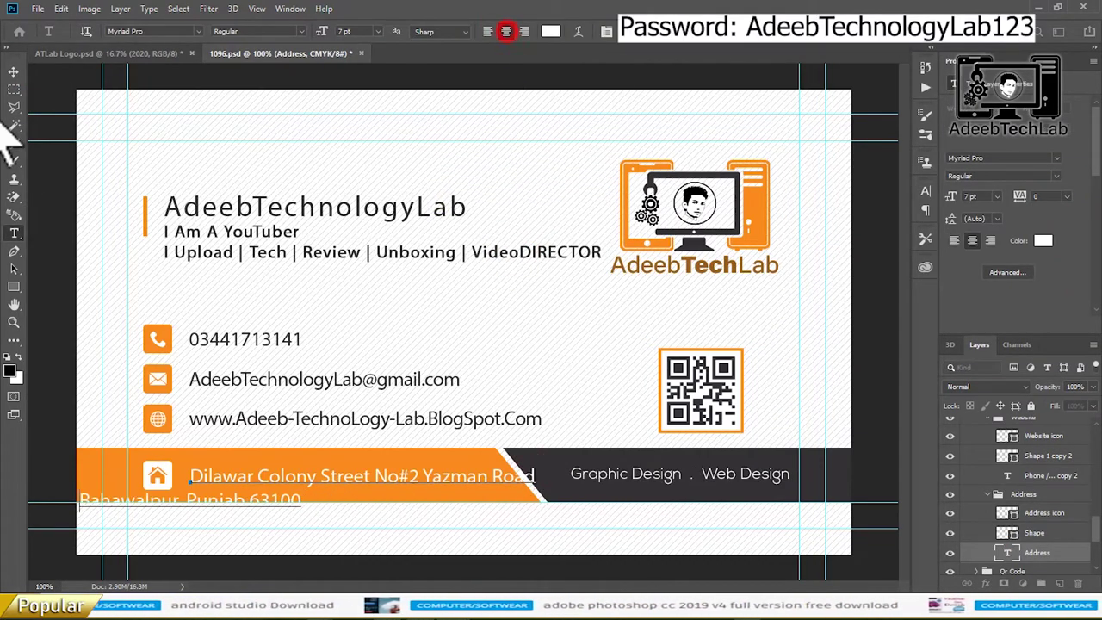
key("ctrl+a")
key("ctrl+shift+c")
left_click(13, 71)
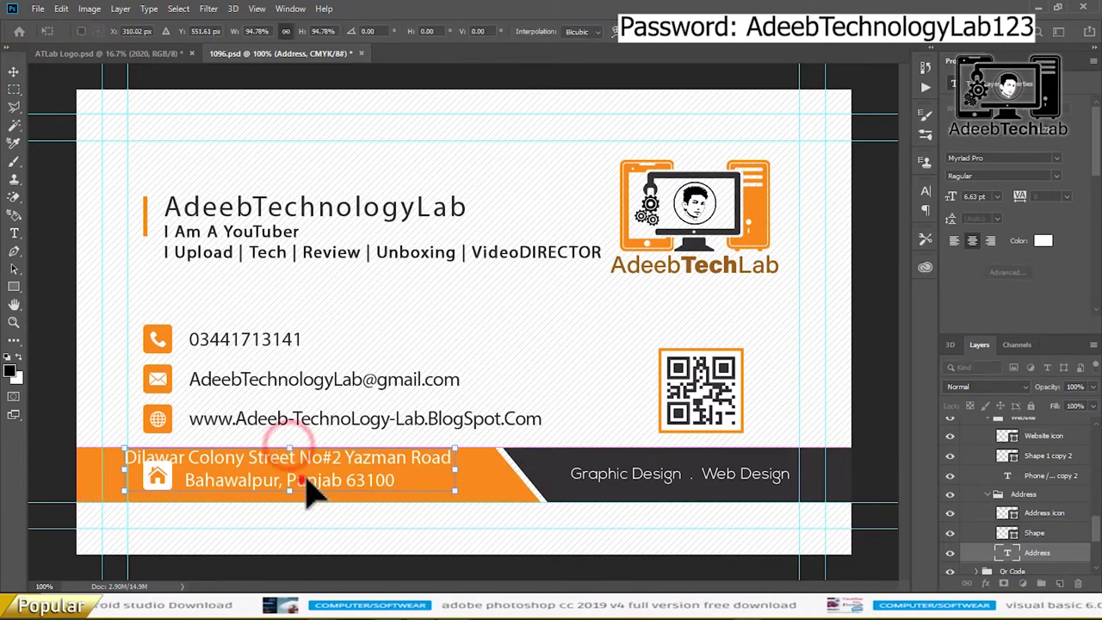
left_click_drag(284, 475, 374, 476)
key("Down")
key("Down")
key("Down")
key("Left")
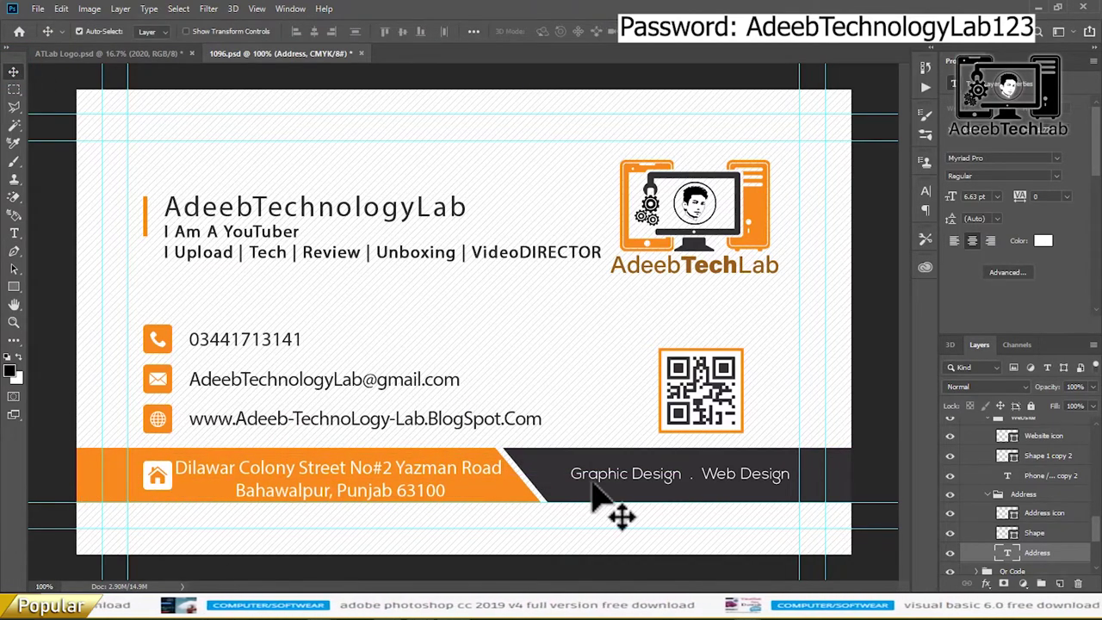
left_click(747, 504)
- Delete DIRECTOR so the second tagline line ends at Video
left_click(1080, 76)
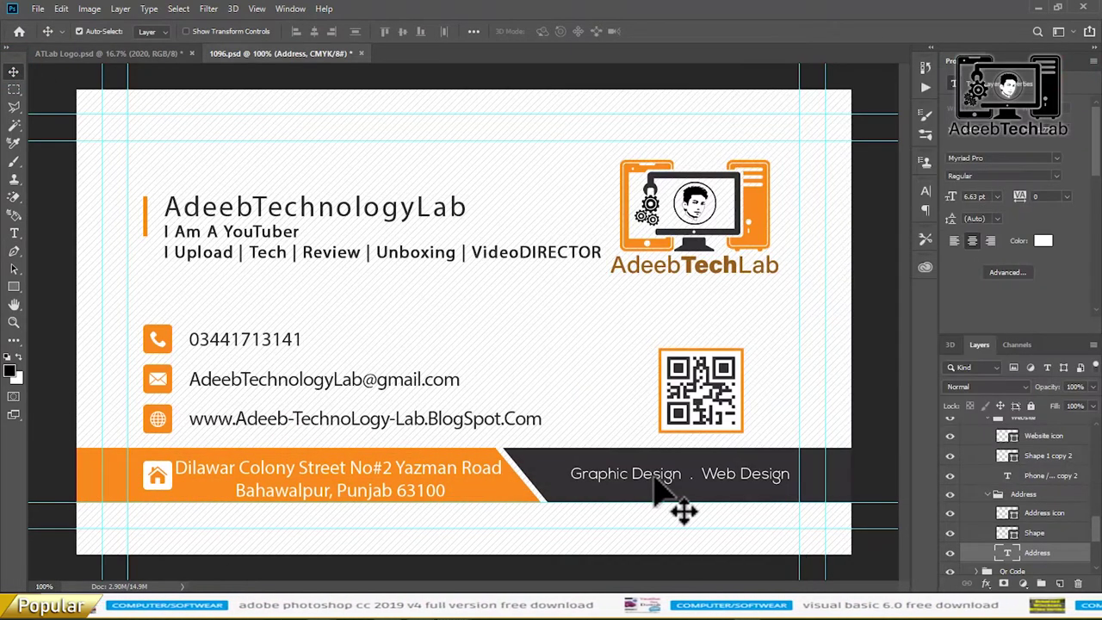
double_click(529, 252)
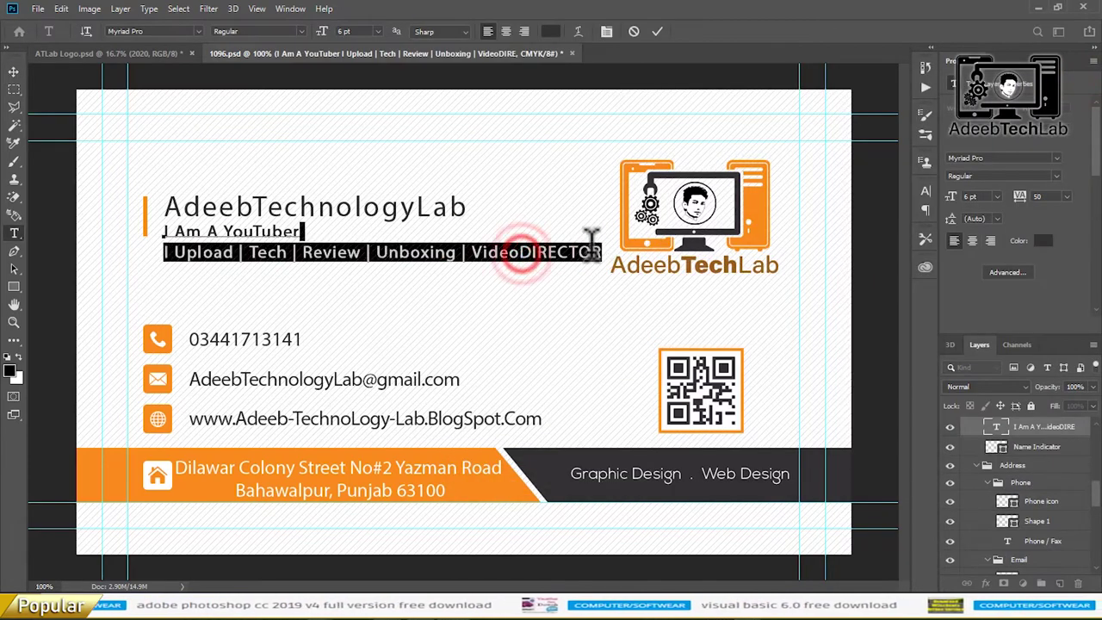
key("Delete")
left_click(14, 71)
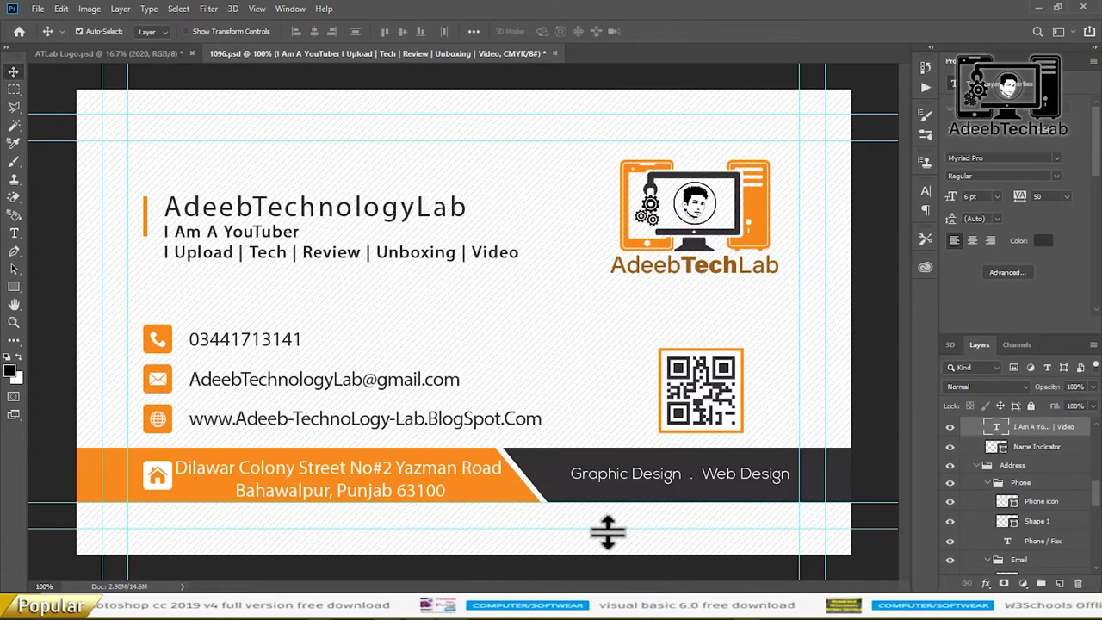
- Delete the Tagline group holding the Graphic Design . Web Design text
left_click(646, 498)
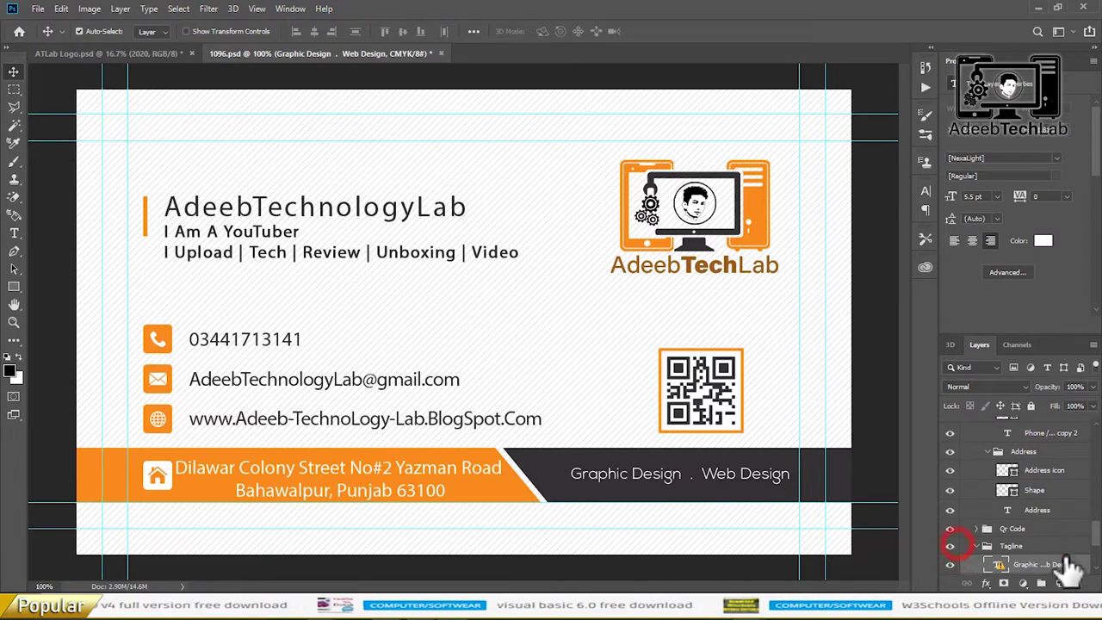
left_click_drag(1069, 568, 1078, 583)
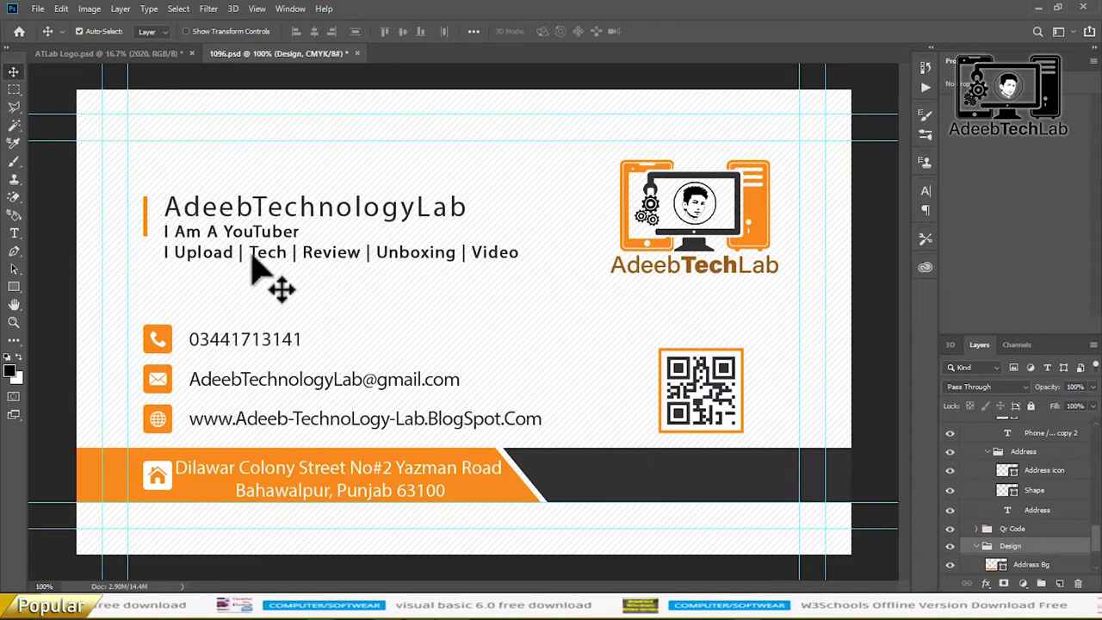
key("ctrl+z")
scroll(1058, 521, "down", 3)
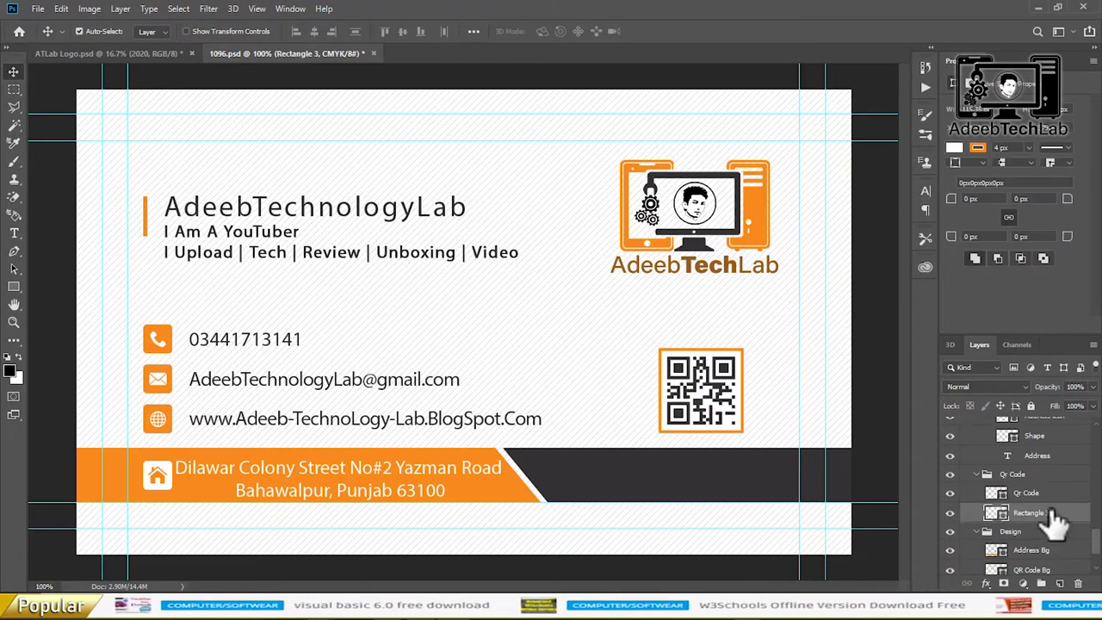
left_click(950, 492)
- Swap the old Qr Code layer for Youtube Qr Cord.png, centred in the orange frame
left_click(949, 492)
left_click(1031, 492)
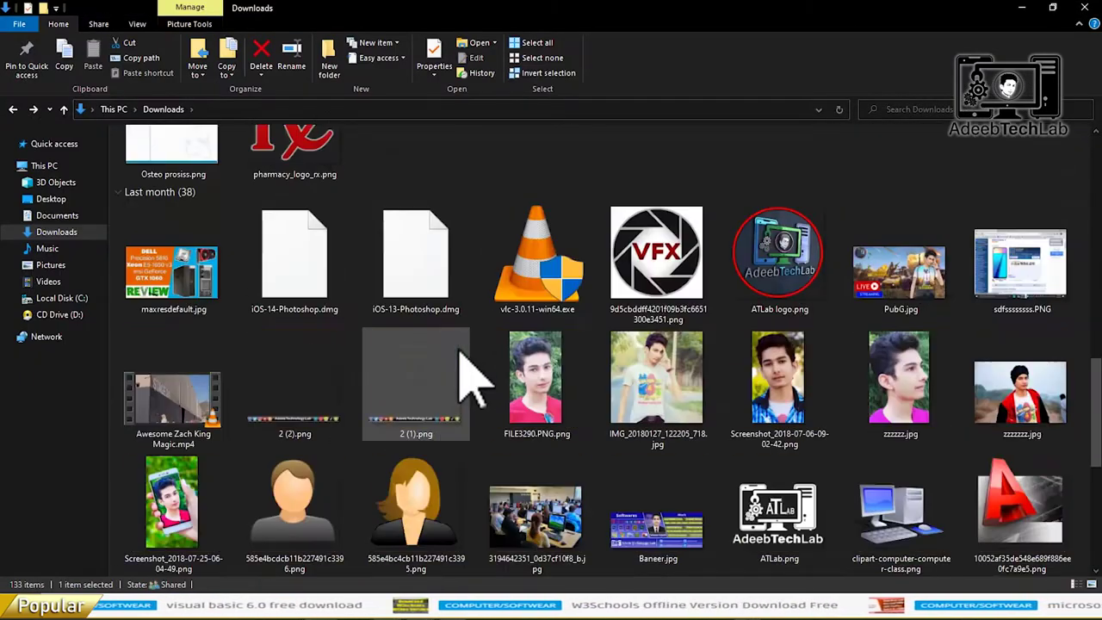
scroll(467, 369, "down", 5)
mouse_move(900, 370)
left_mouse_down()
mouse_move(441, 573)
mouse_move(470, 473)
mouse_move(714, 406)
left_mouse_up()
scroll(714, 405, "up", 3)
key("Return")
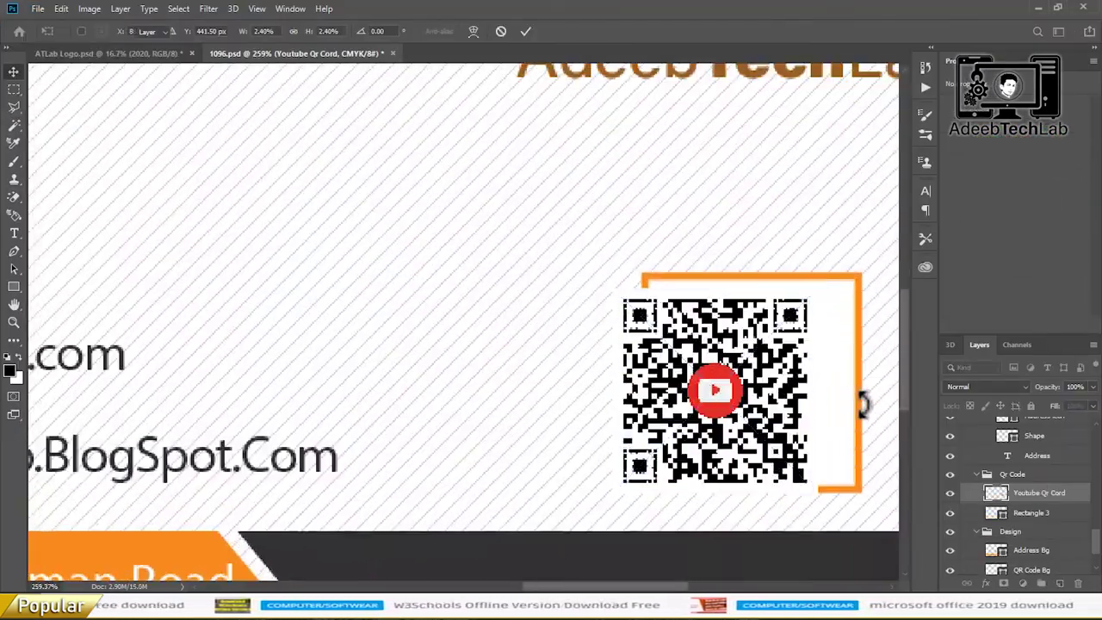
left_click_drag(379, 469, 381, 467)
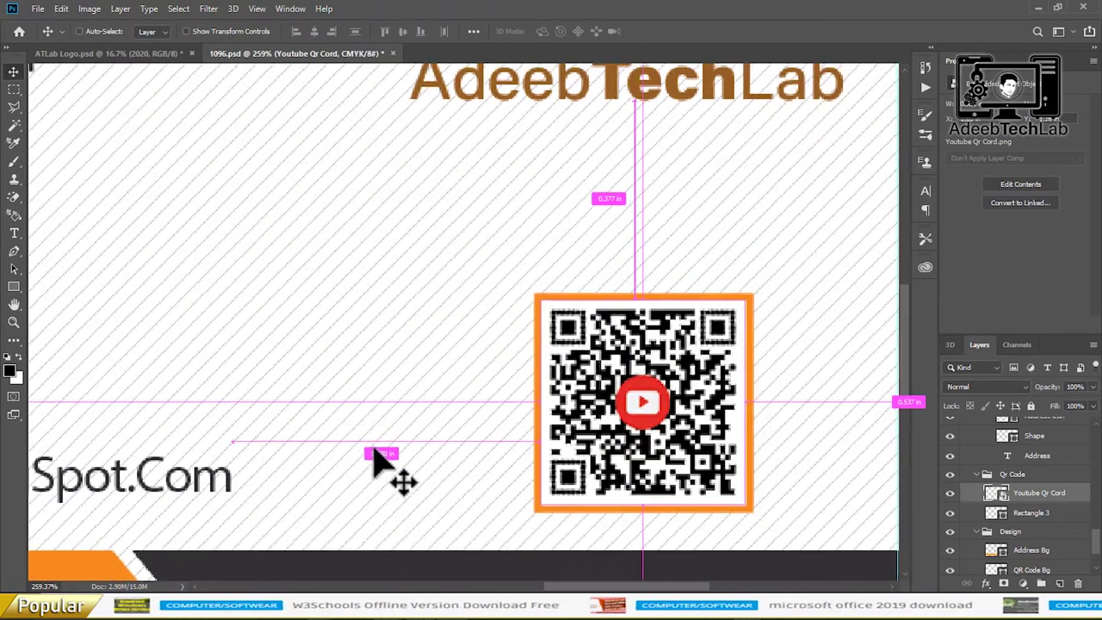
key("ctrl+0")
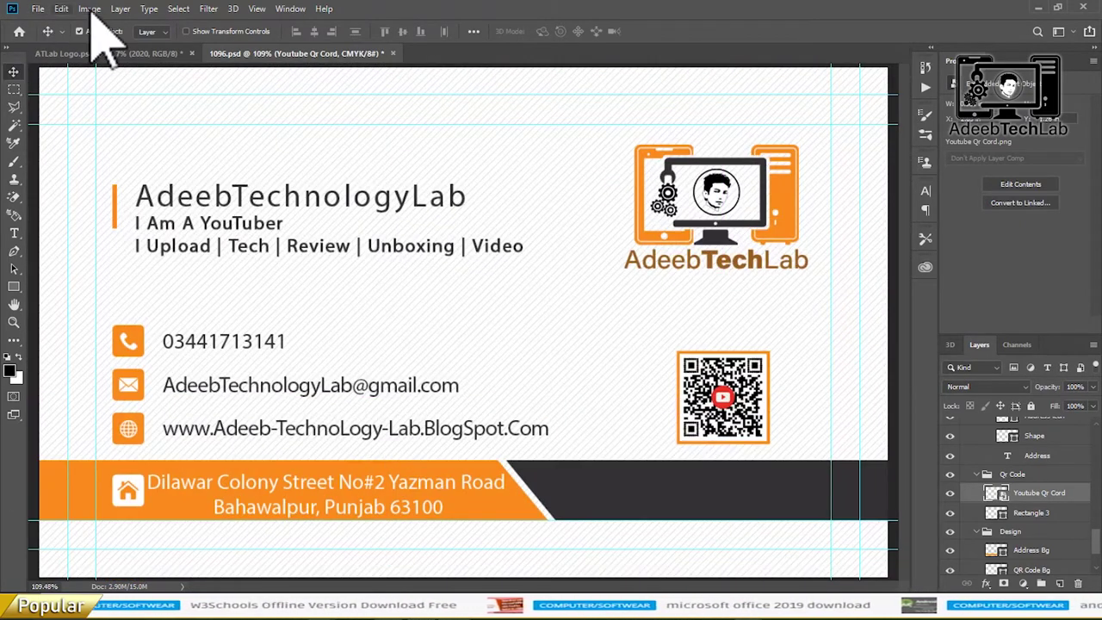
- Convert the card to RGB Color, merging its layers
left_click(90, 10)
mouse_move(98, 24)
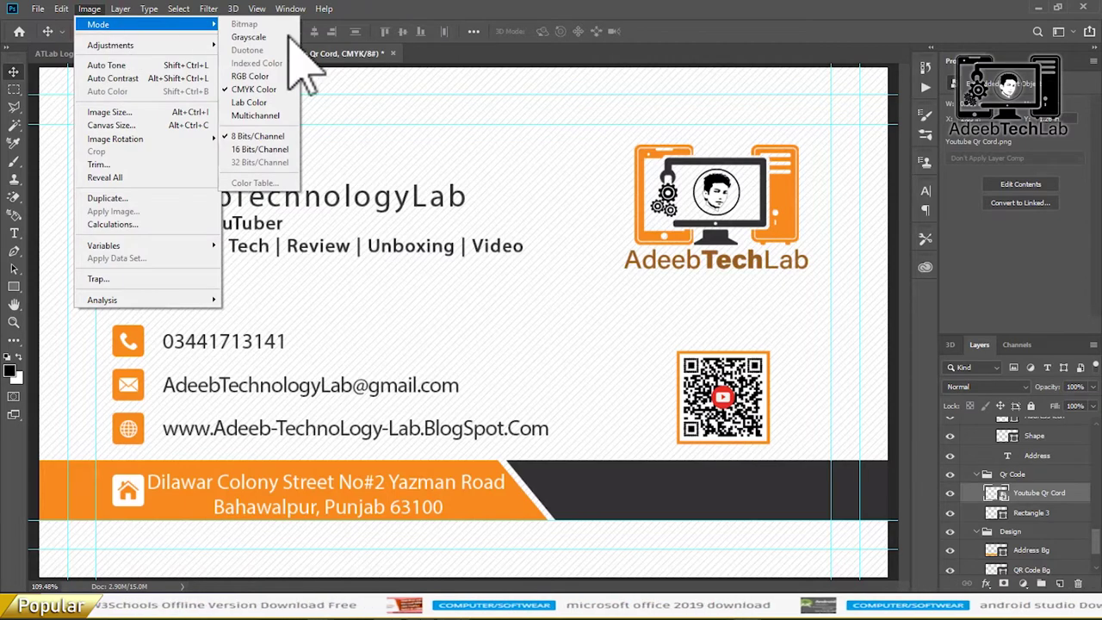
left_click(268, 76)
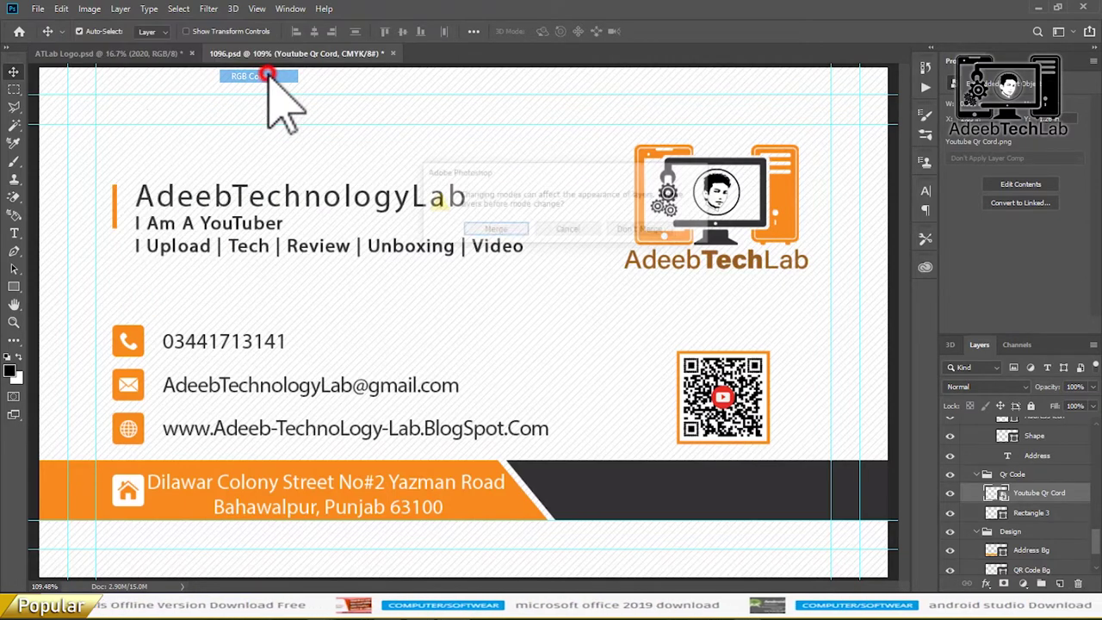
left_click(491, 232)
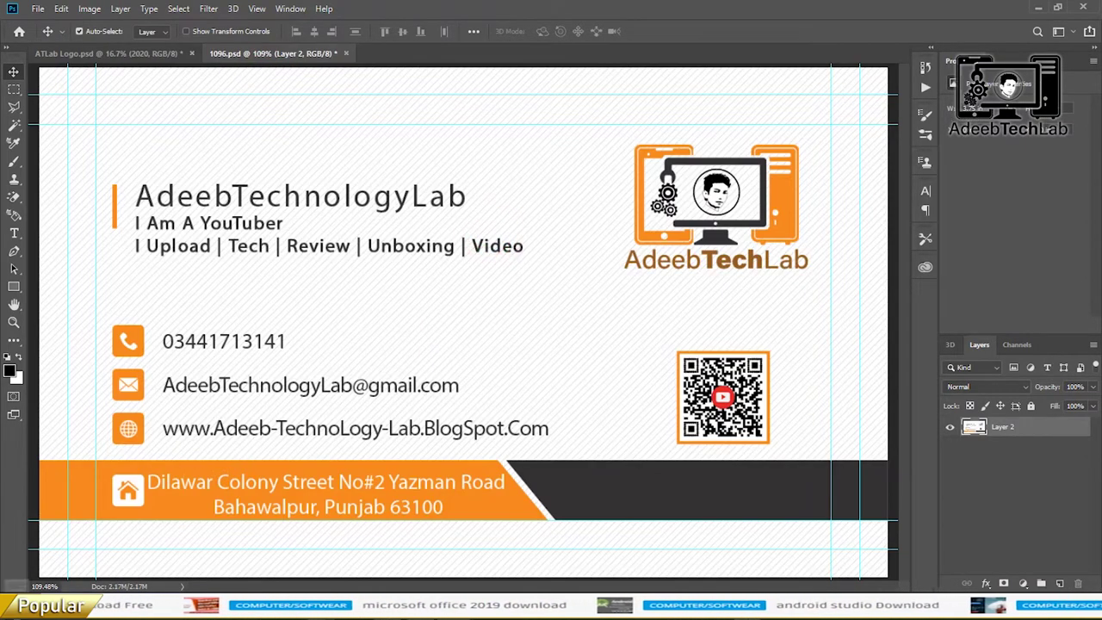
- Save the card as 1096.jpg in JPEG format at maximum quality
key("ctrl+shift+s")
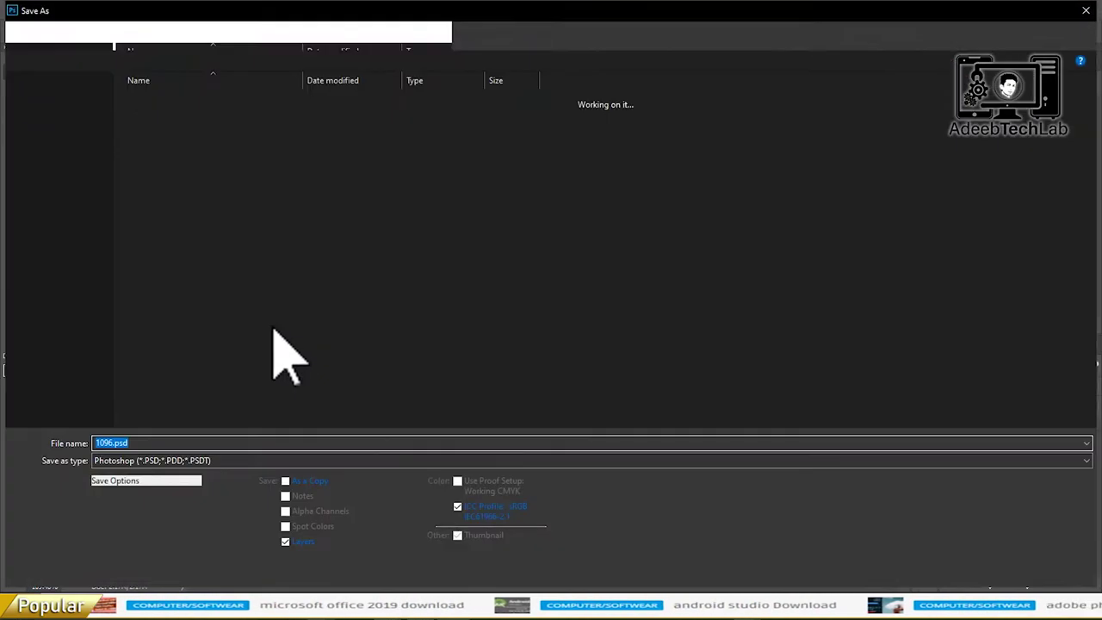
left_click(230, 461)
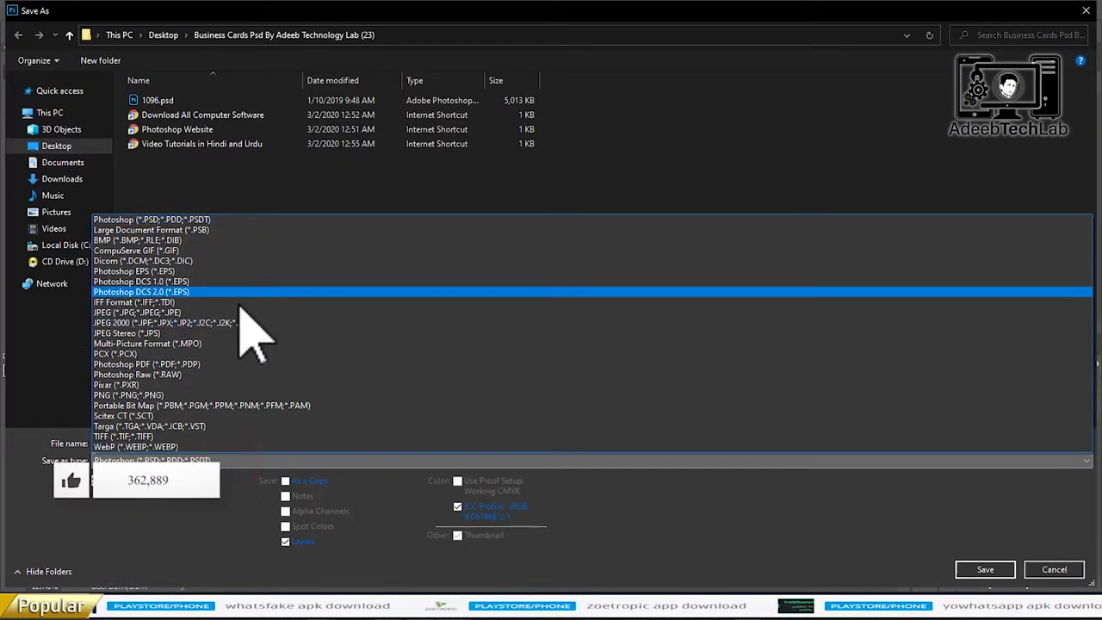
left_click(234, 311)
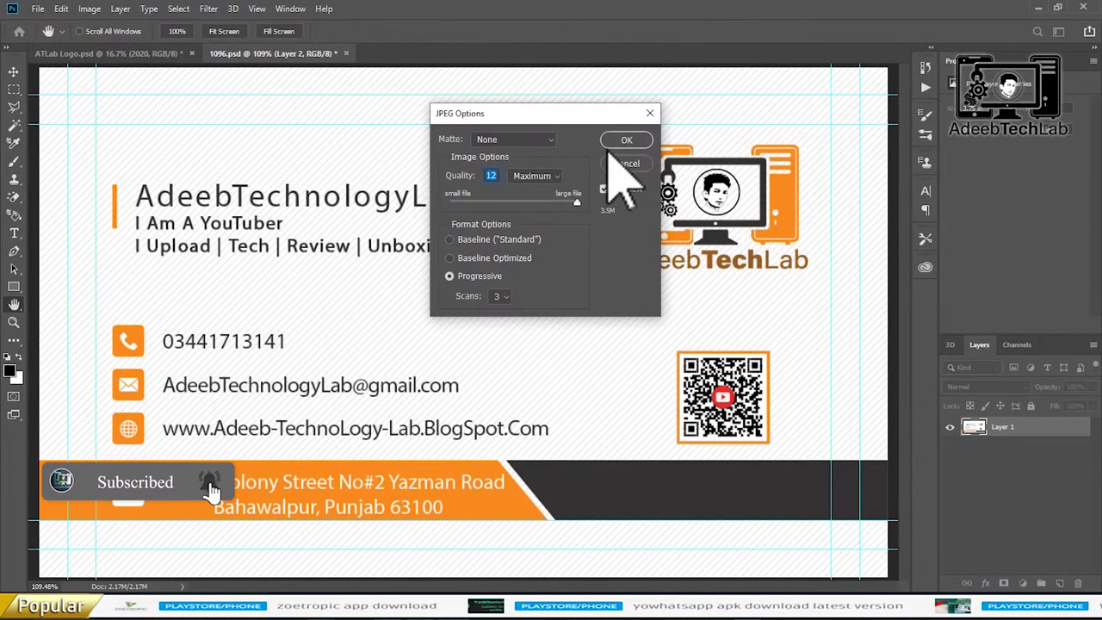
left_click(623, 141)
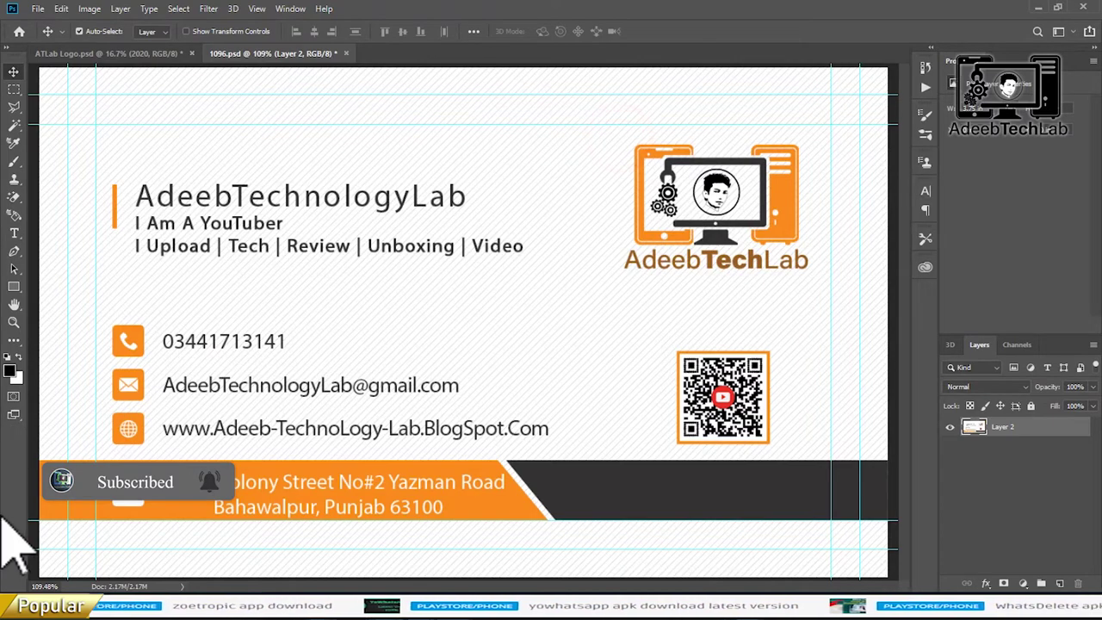
- Undo the merge to restore all layers, expanding the 2020 group and collapsing Front Card
key("ctrl+z")
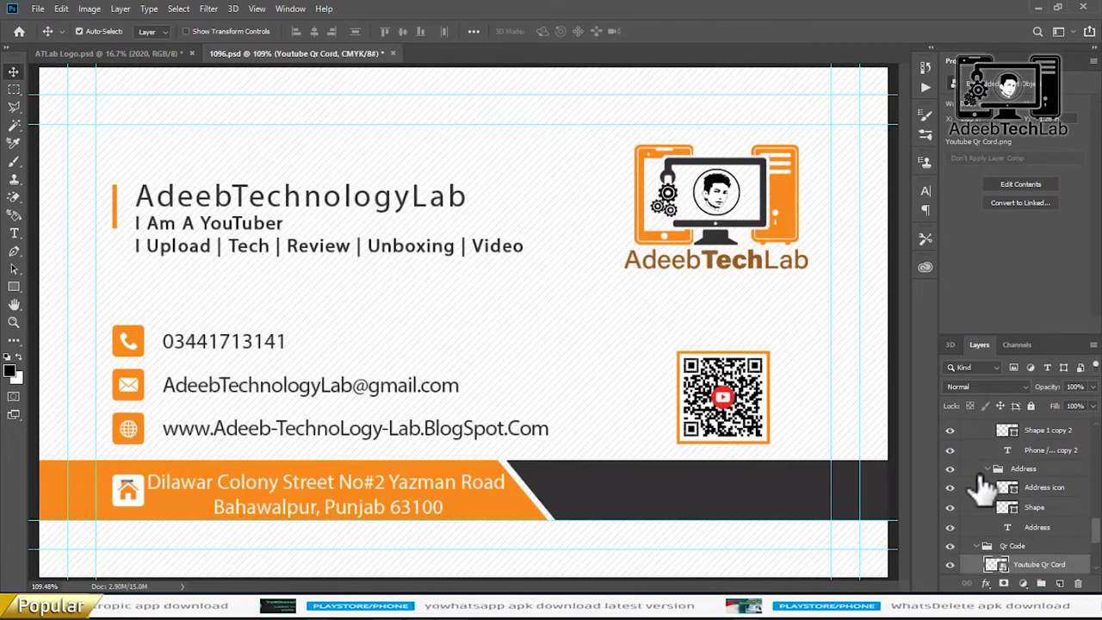
scroll(981, 489, "up", 3)
scroll(981, 489, "up", 2)
scroll(981, 489, "up", 3)
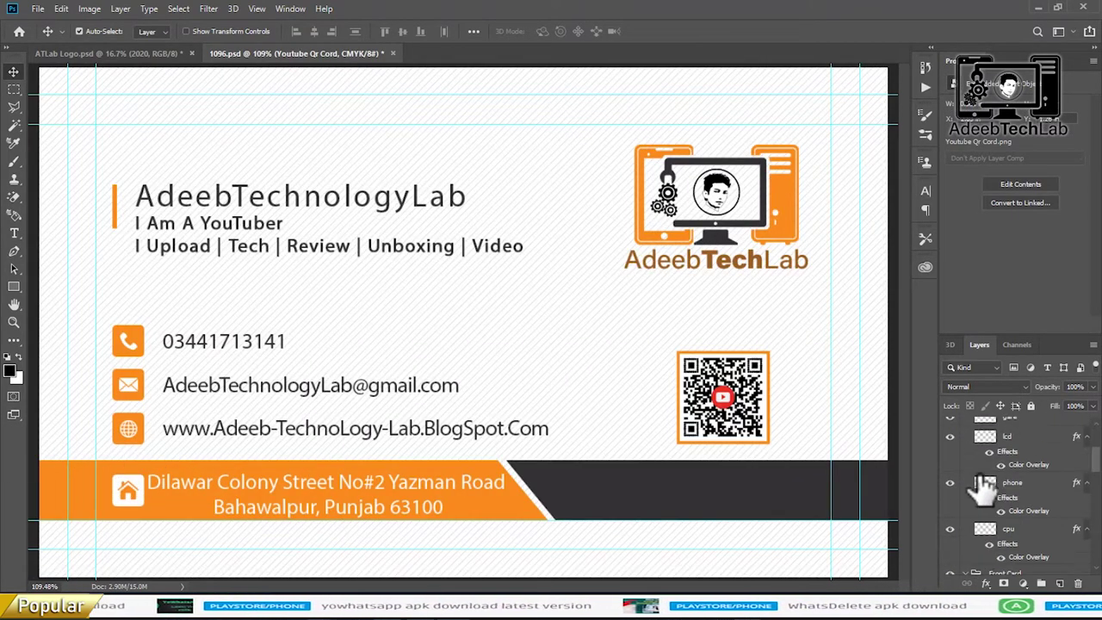
scroll(981, 488, "up", 3)
left_click(966, 460)
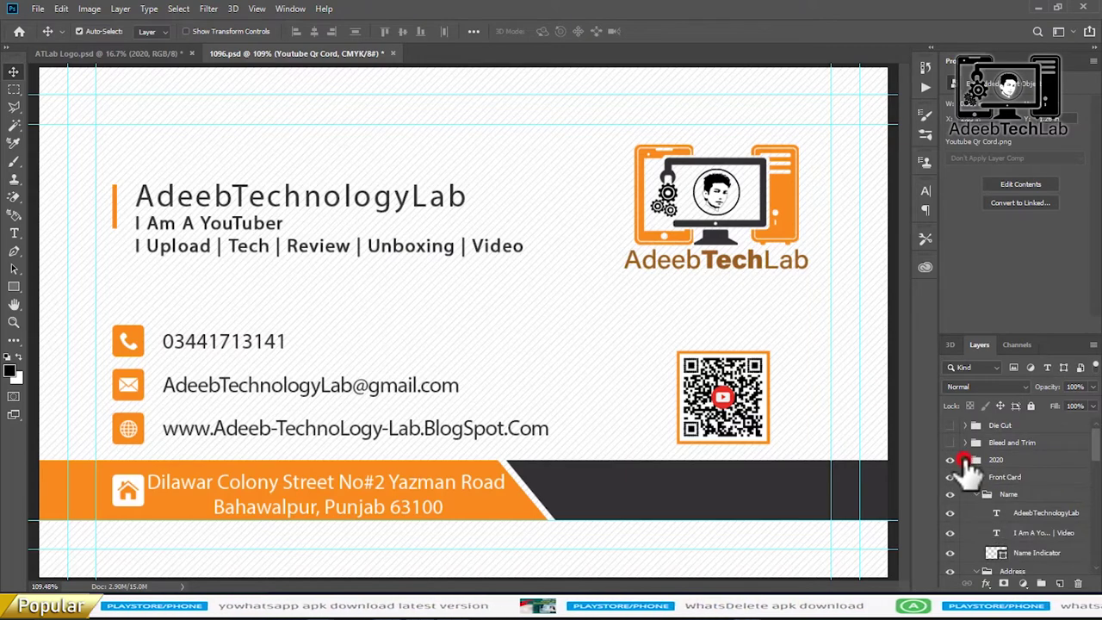
left_click(965, 476)
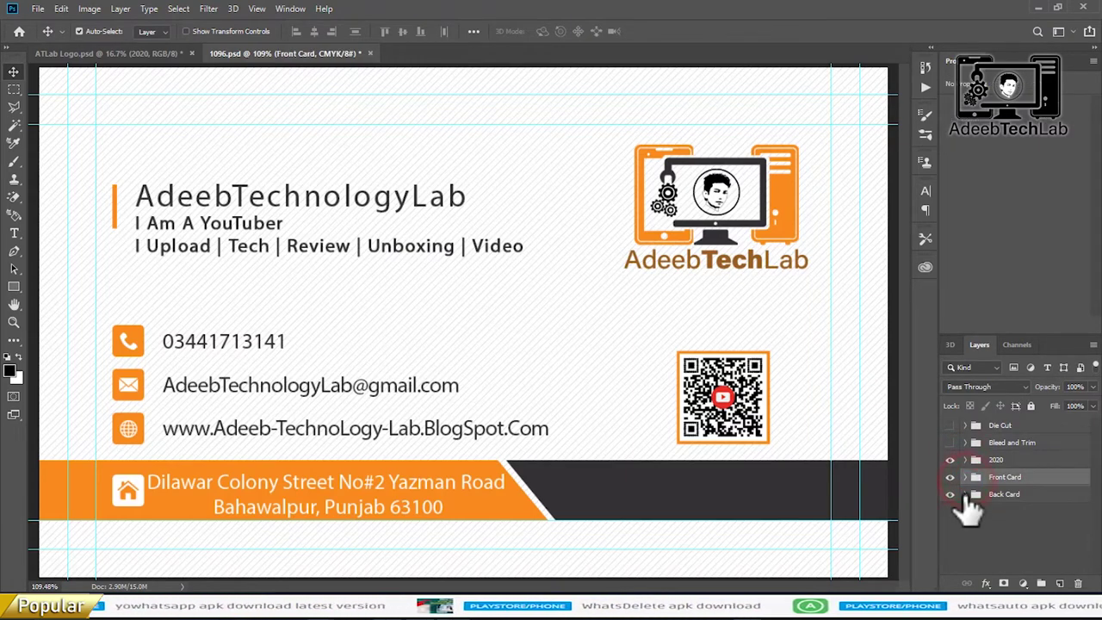
- Preview the back card by toggling Front Card, logo and bleed/trim overlay visibility
left_click(950, 478)
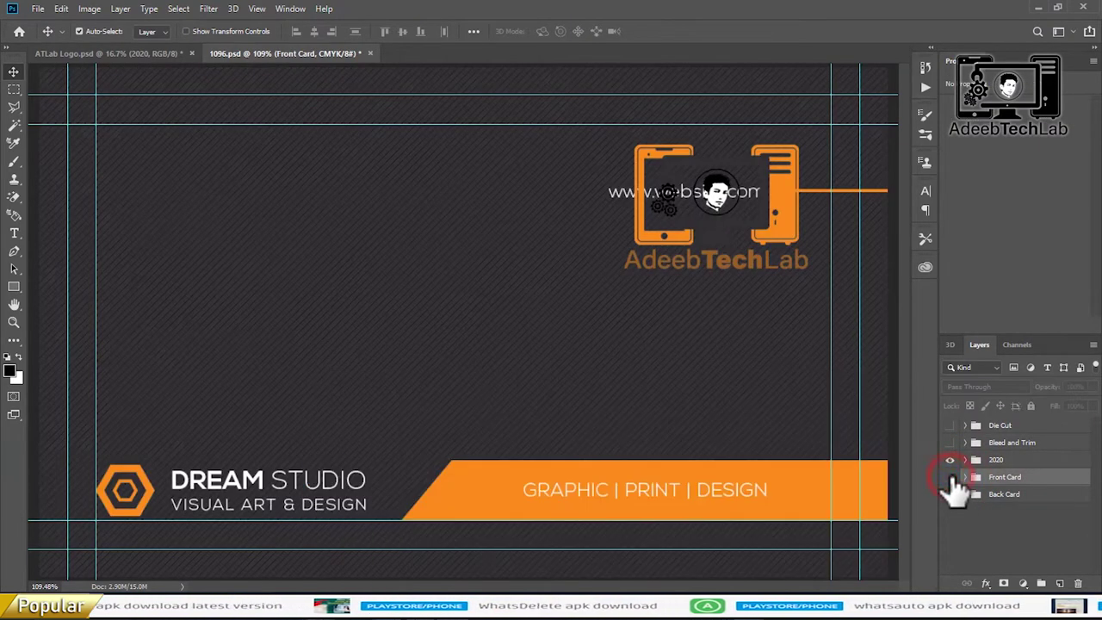
left_click(950, 478)
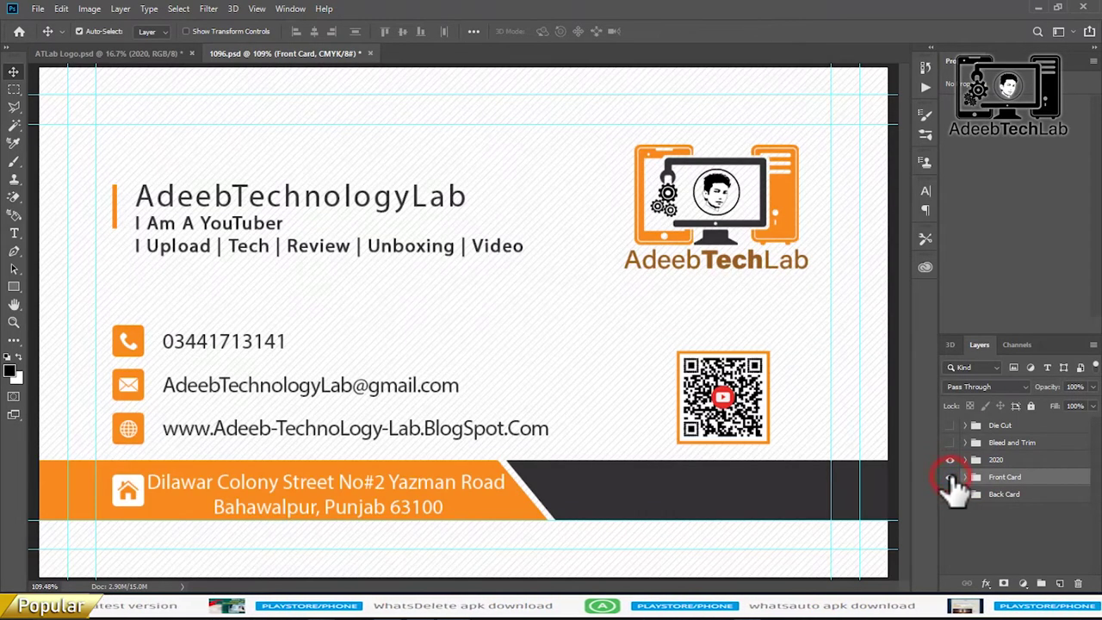
left_click(950, 461)
left_click(950, 460)
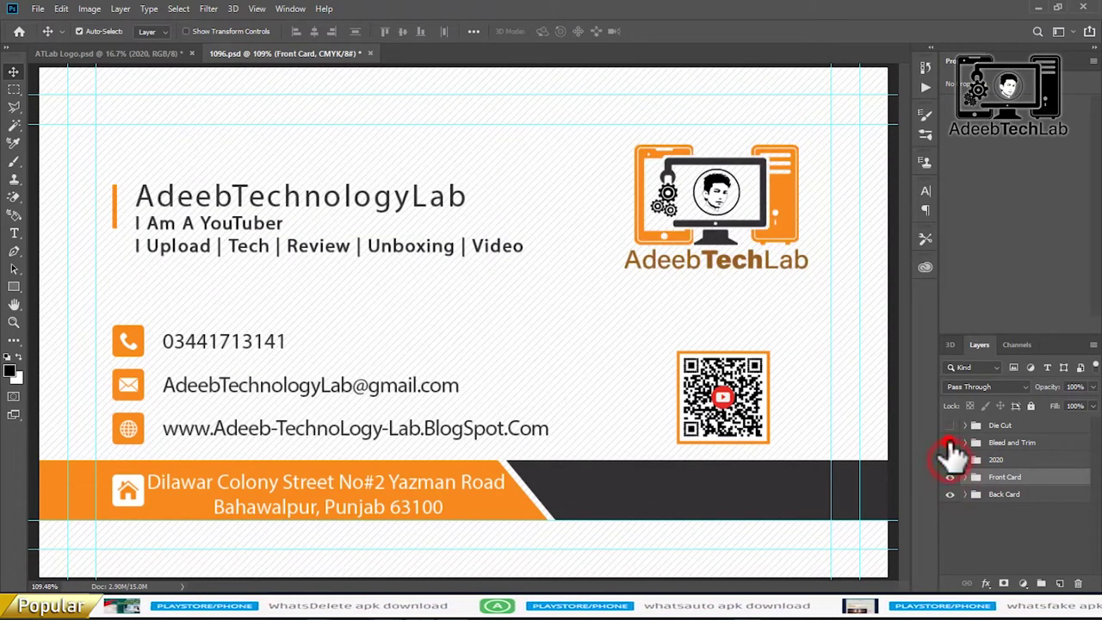
left_click(950, 443)
left_click(951, 442)
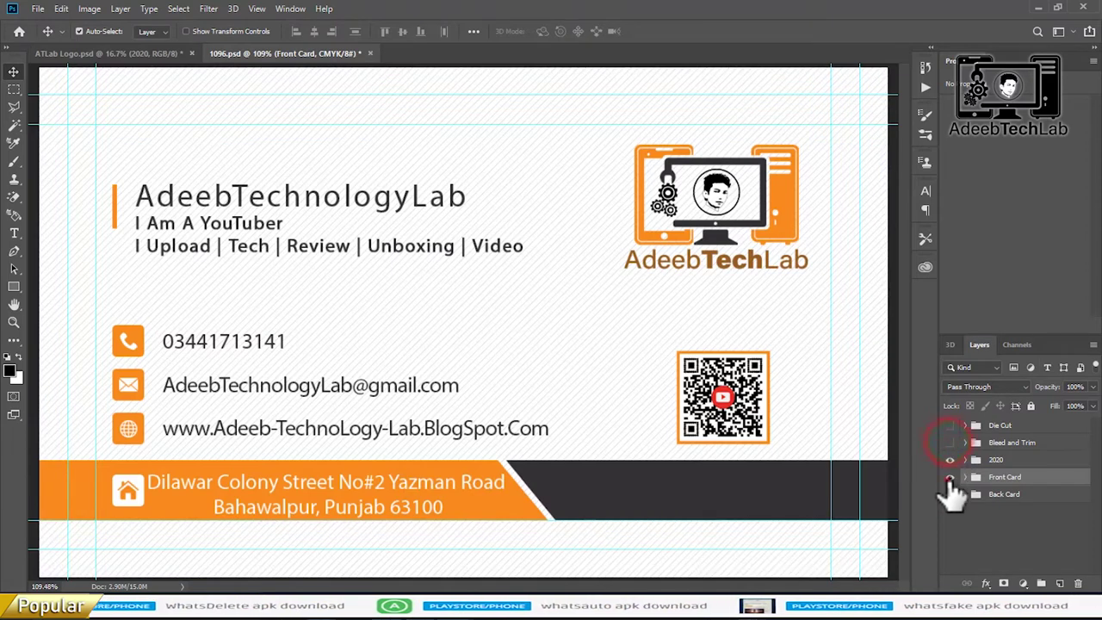
- Hide Front Card, the AdeebTechLab logo and guide overlays, then select the Back Card group
left_click(950, 476)
left_click(950, 460)
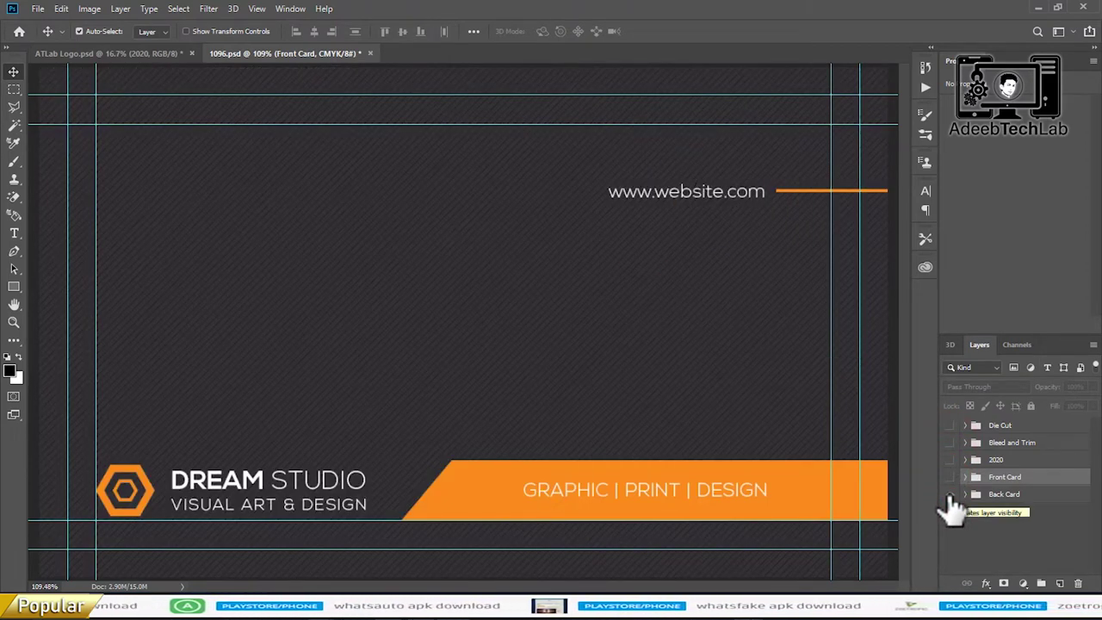
left_click(949, 443)
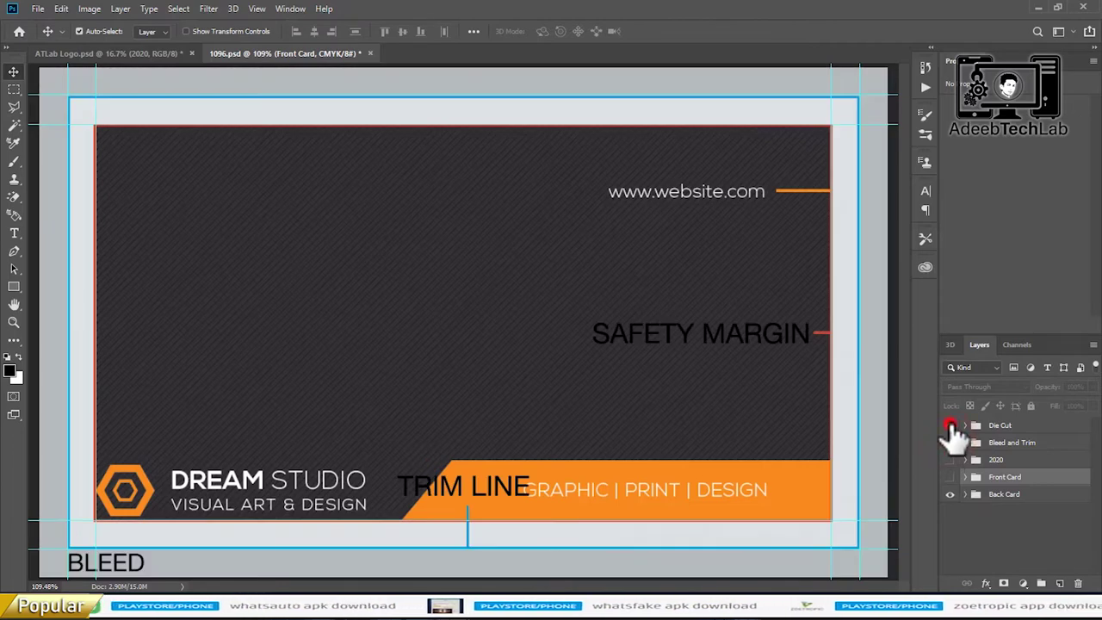
left_click(950, 425)
left_click(950, 425)
left_click(950, 443)
left_click(1058, 494)
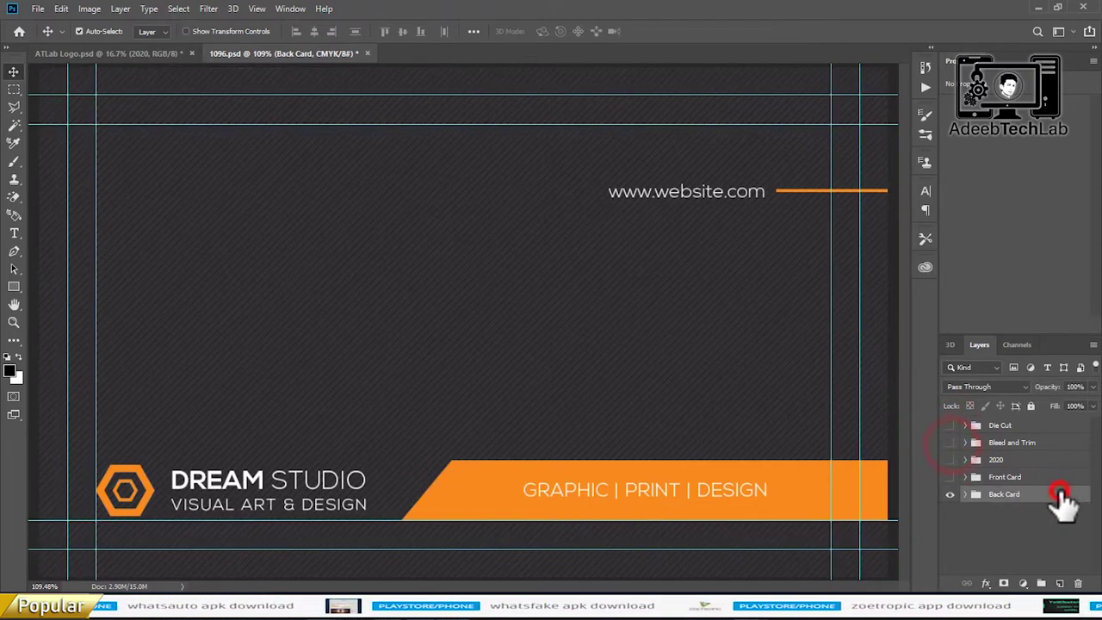
key("alt+Tab")
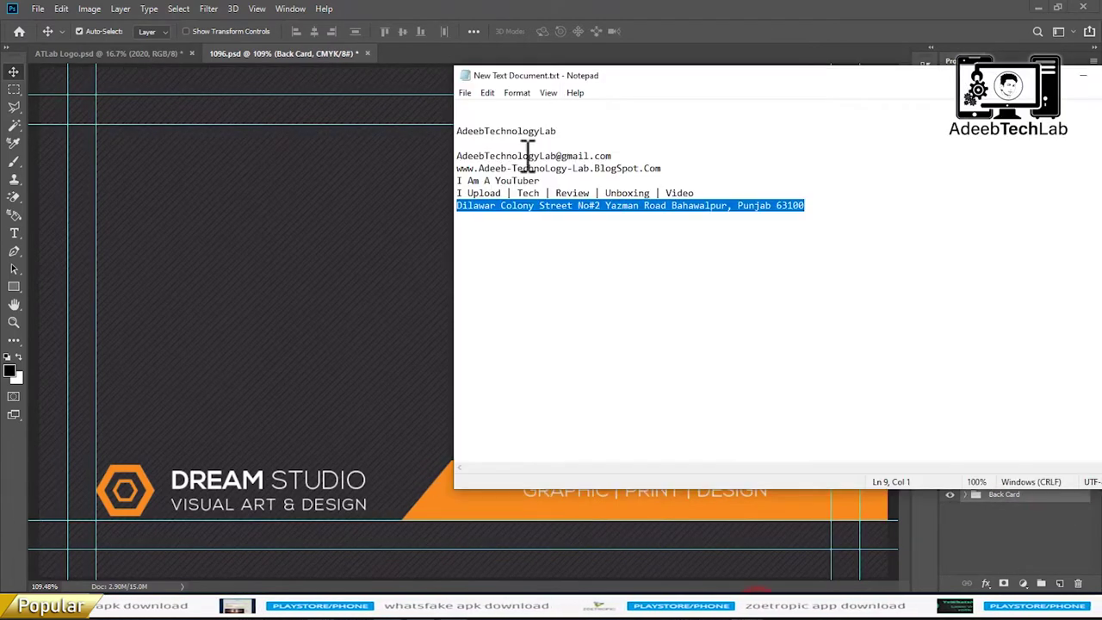
left_click_drag(680, 168, 469, 168)
key("alt+Tab")
double_click(680, 199)
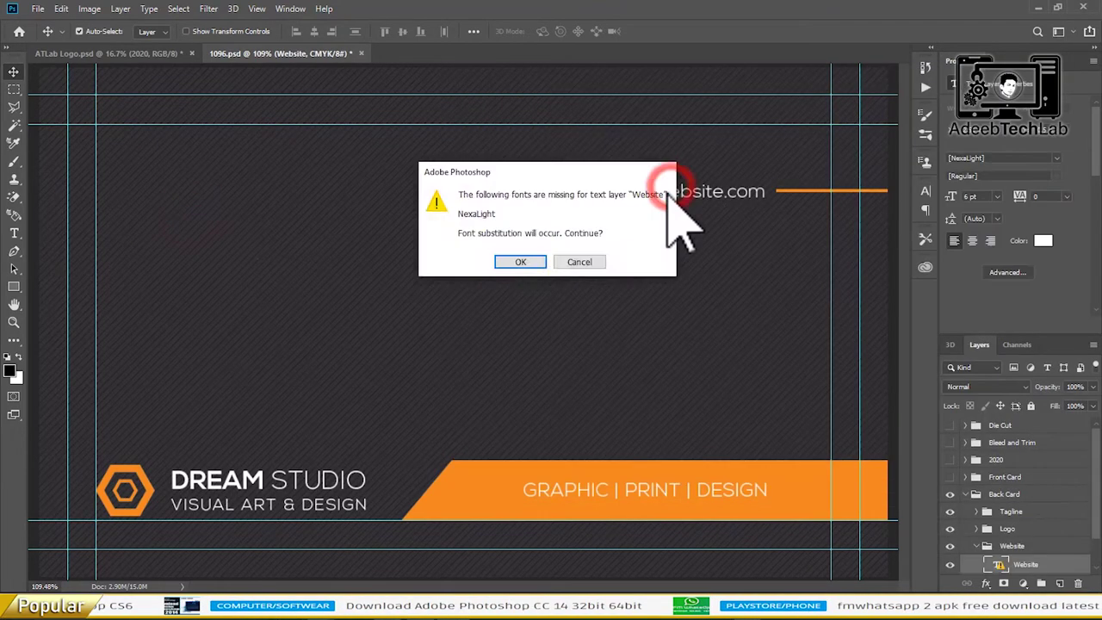
key("Return")
key("ctrl+v")
left_click(13, 71)
key("ctrl+t")
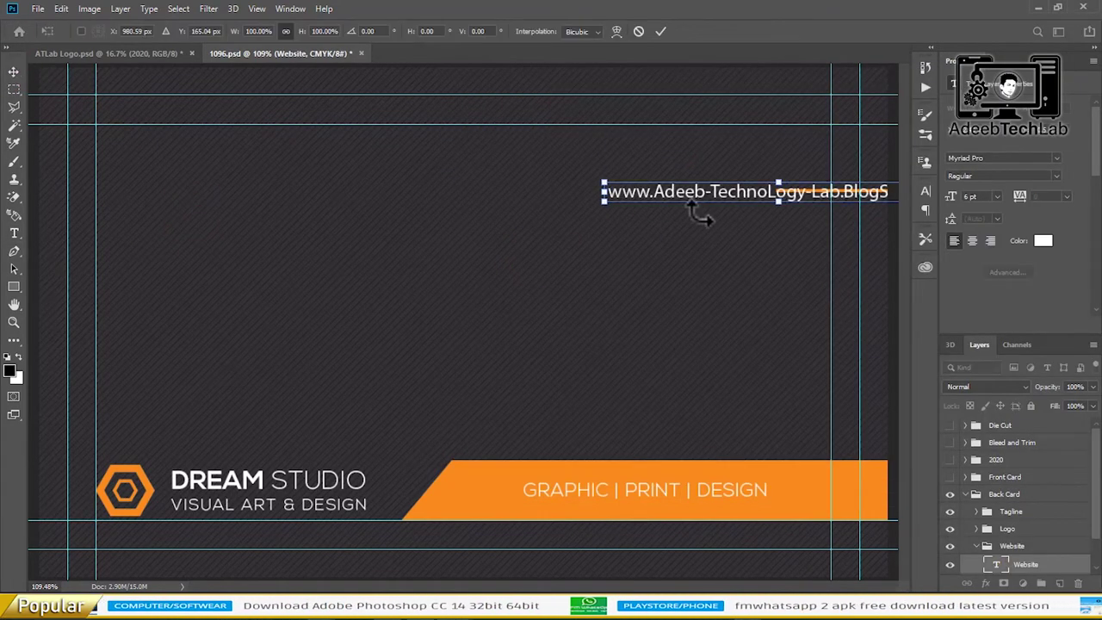
left_click_drag(688, 205, 536, 209)
key("Return")
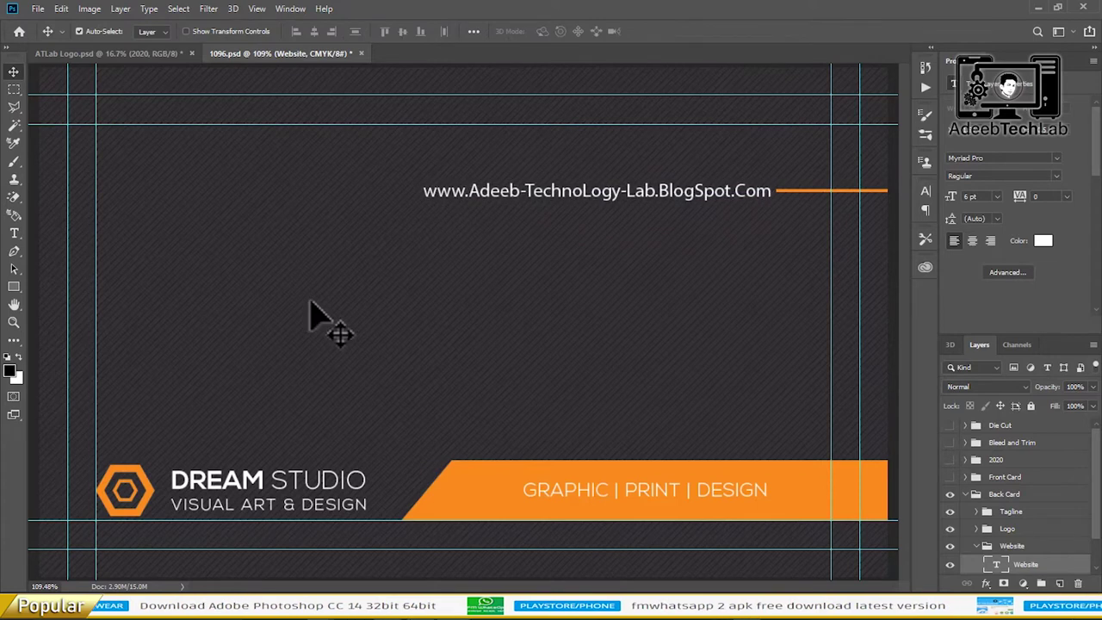
- Delete the DREAM STUDIO logo layer from the back card
scroll(1026, 517, "down", 2)
left_click(1025, 551)
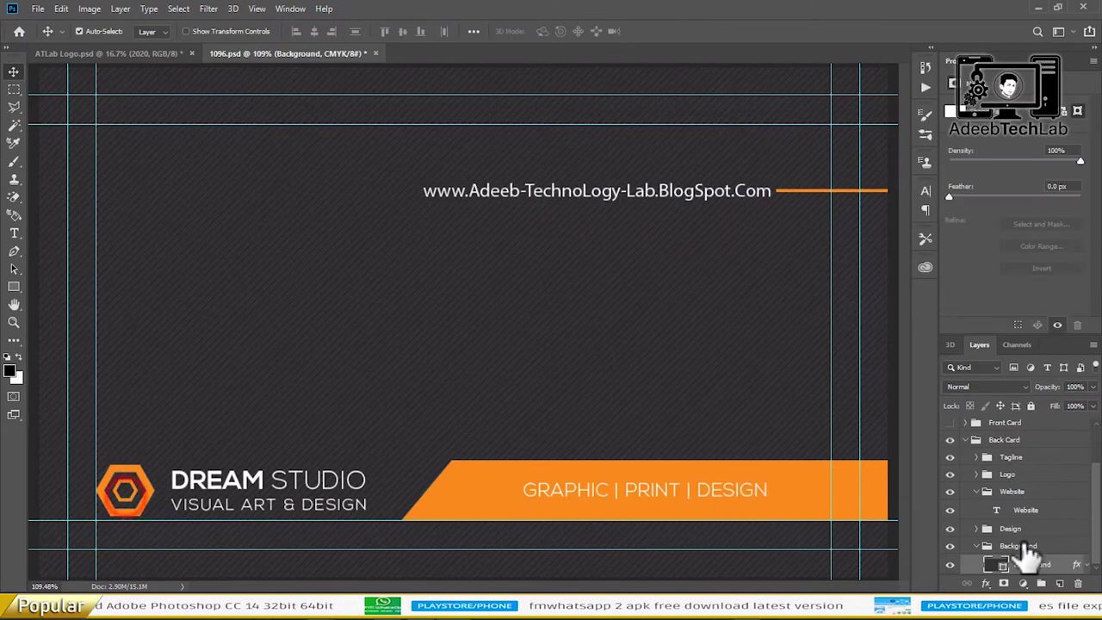
left_click(950, 473)
left_click(949, 473)
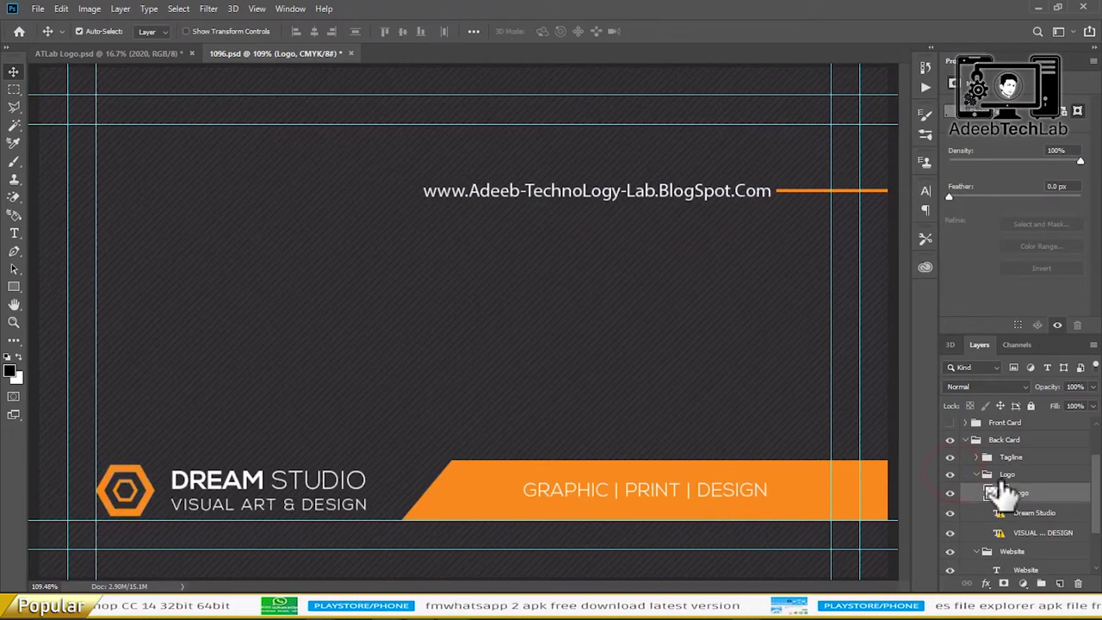
key("Delete")
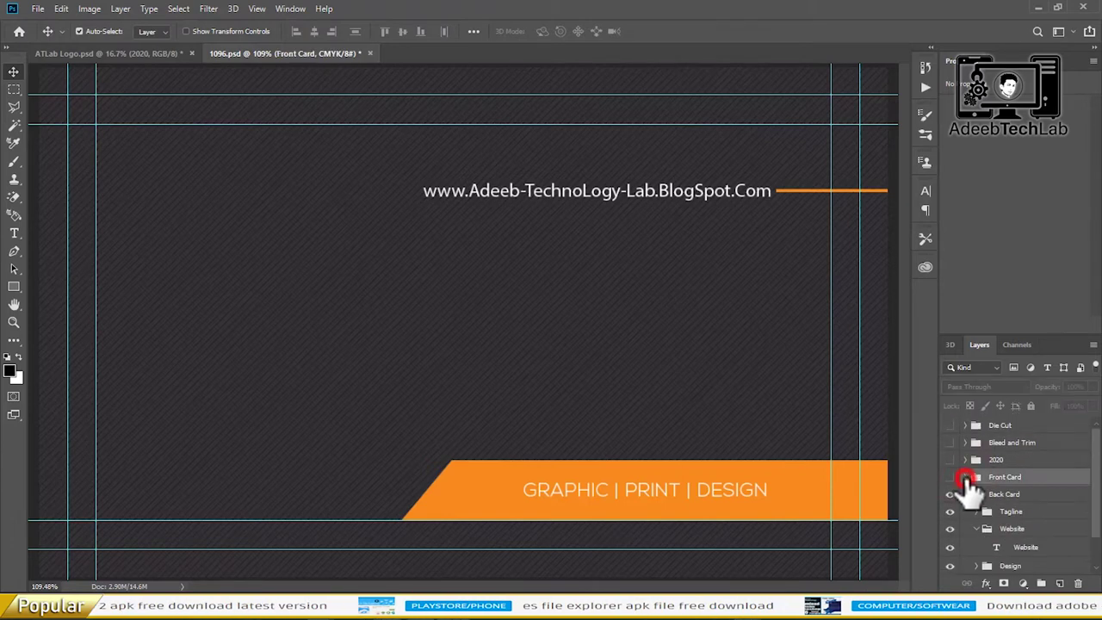
- Place a copy of the 2020 AdeebTechLab logo in the back card, hiding the original
left_click(949, 460)
left_click(1020, 460)
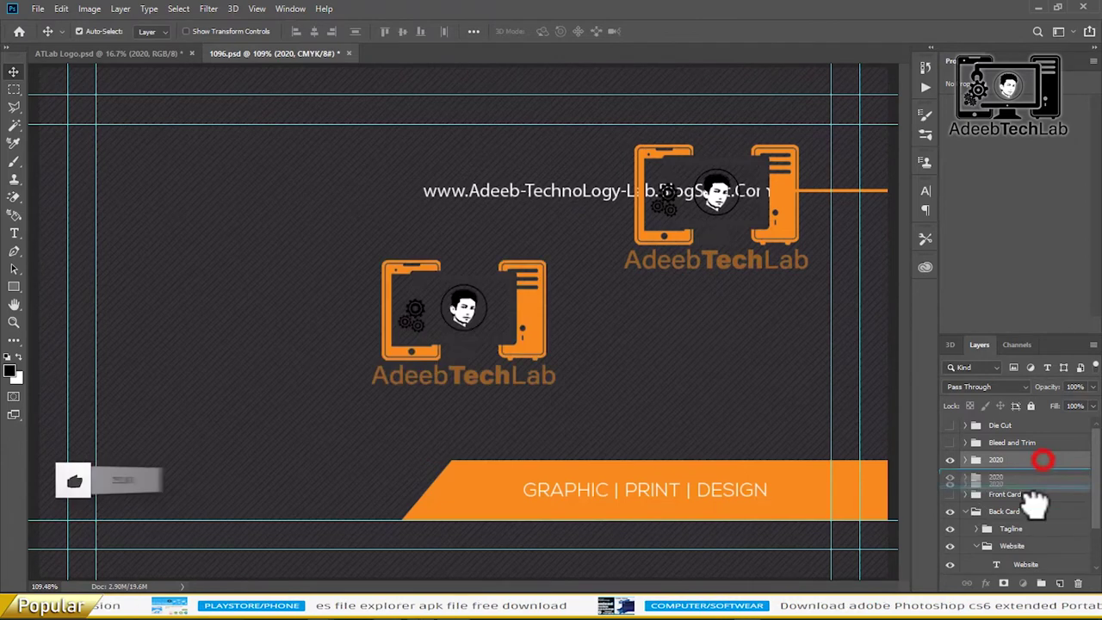
left_click(1020, 511)
left_click(950, 459)
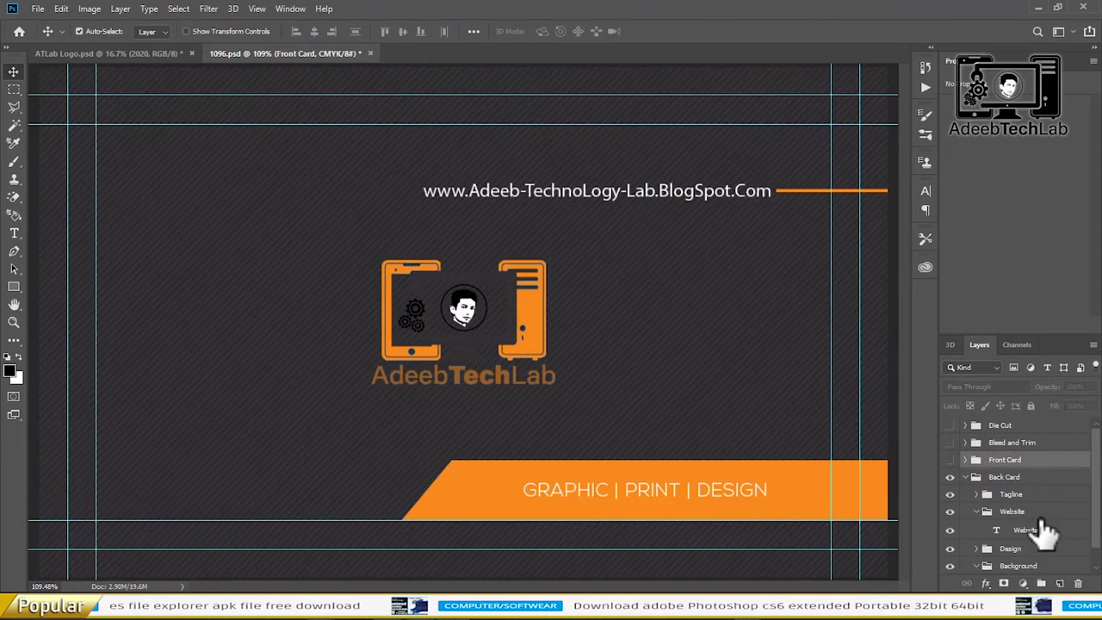
left_click(565, 366)
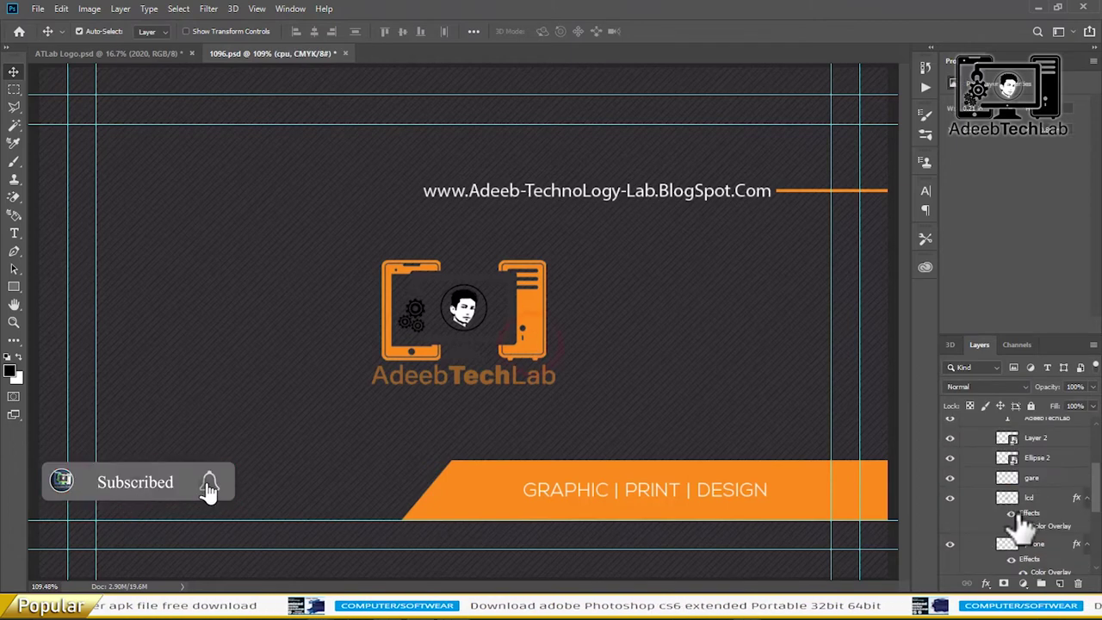
- Scale the copied logo to about 66% and move it to the lower-left corner
key("ctrl+t")
left_click_drag(374, 247, 401, 295)
left_click_drag(465, 344, 284, 469)
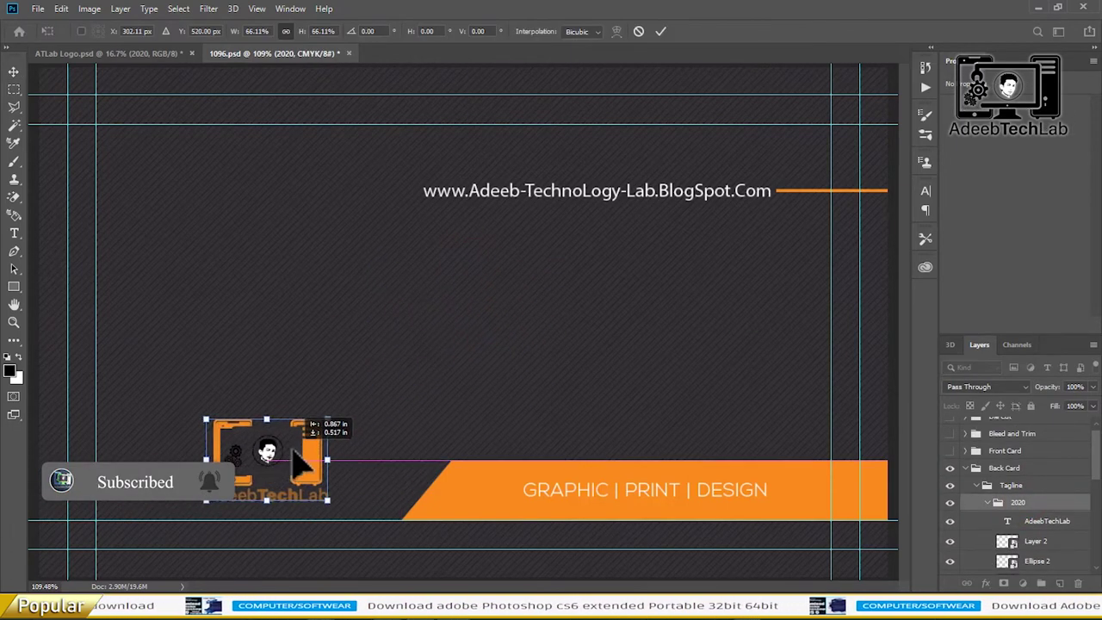
key("Return")
- Give the logo's lcd monitor layer a white Color Overlay
left_click(282, 488)
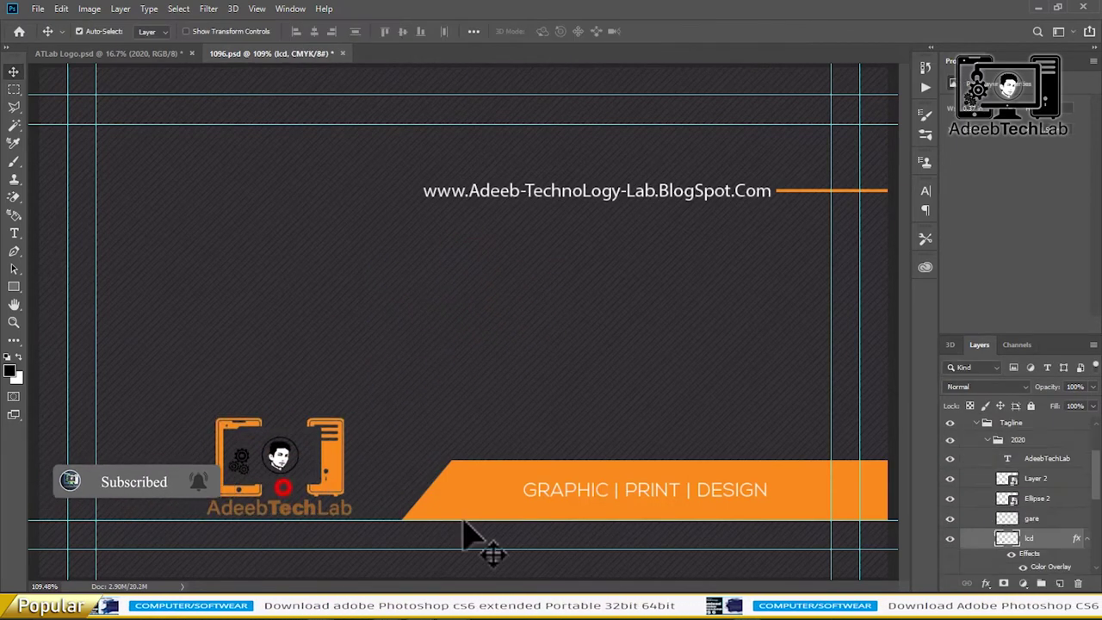
double_click(1050, 542)
left_click(585, 417)
left_click(819, 312)
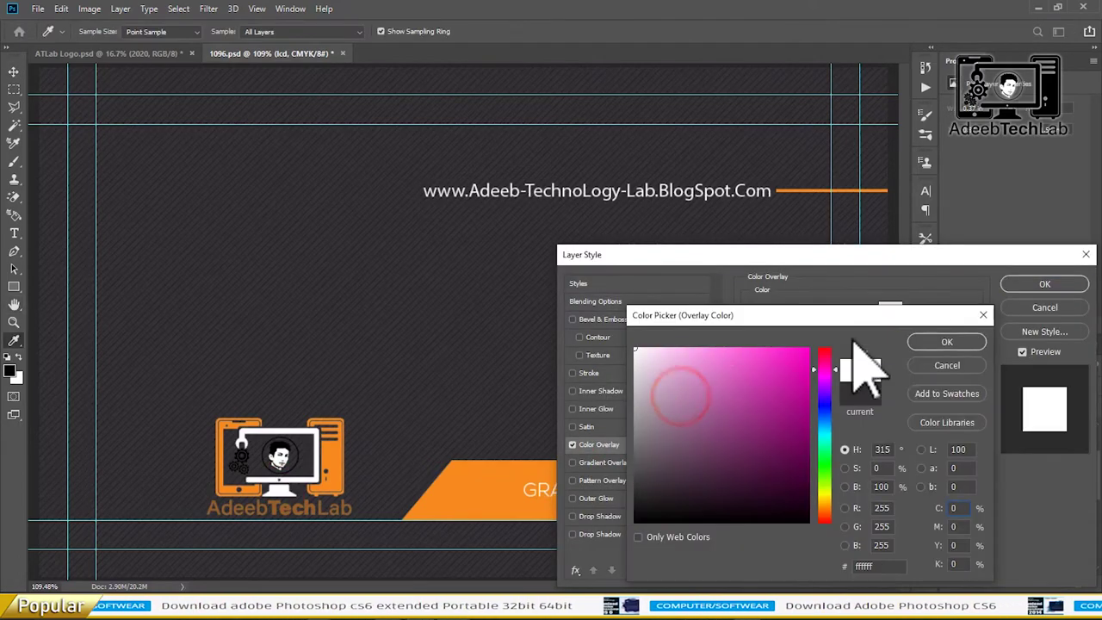
left_click(929, 342)
left_click(1052, 283)
- Set the Ellipse 2 and gare layers' Color Overlay to white
scroll(284, 478, "up", 3)
scroll(319, 516, "up", 2)
double_click(1067, 504)
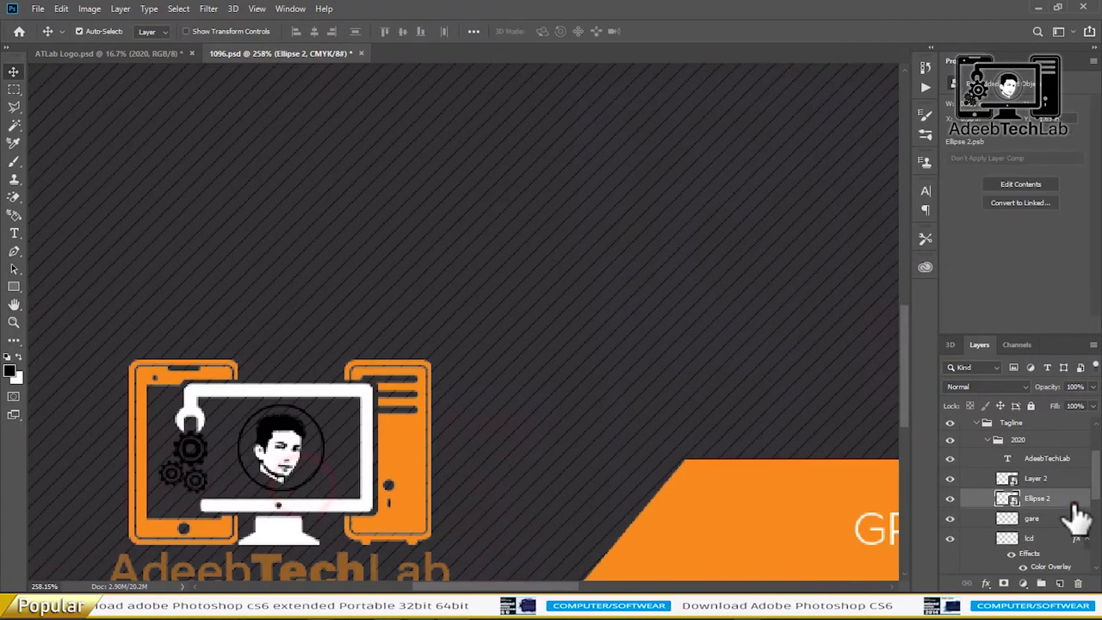
left_click(607, 444)
left_click(1044, 284)
double_click(1072, 543)
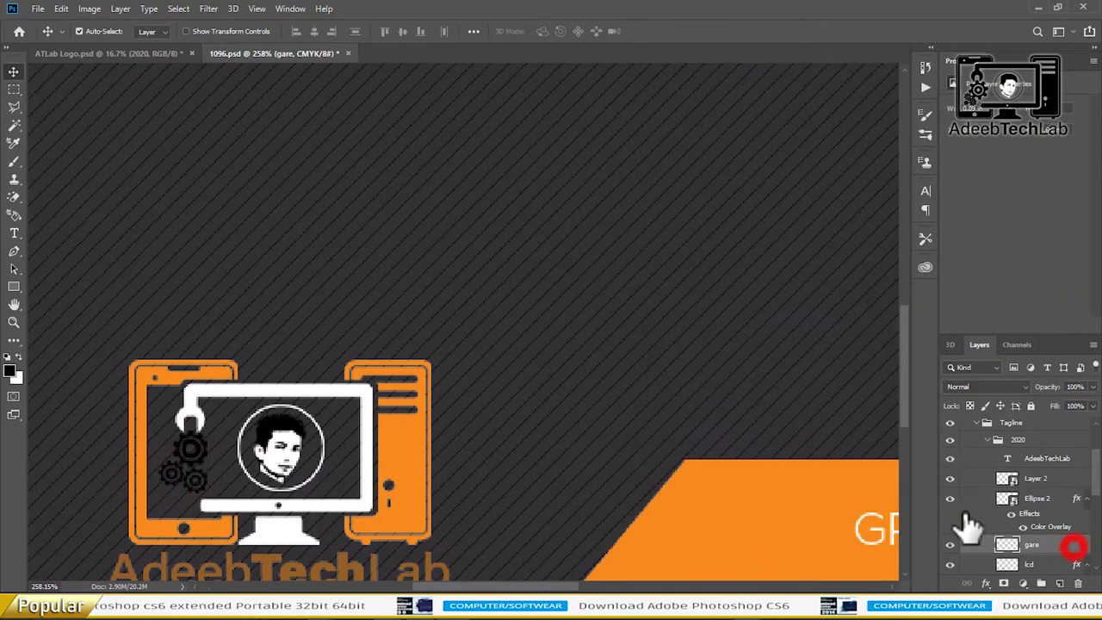
left_click(1044, 284)
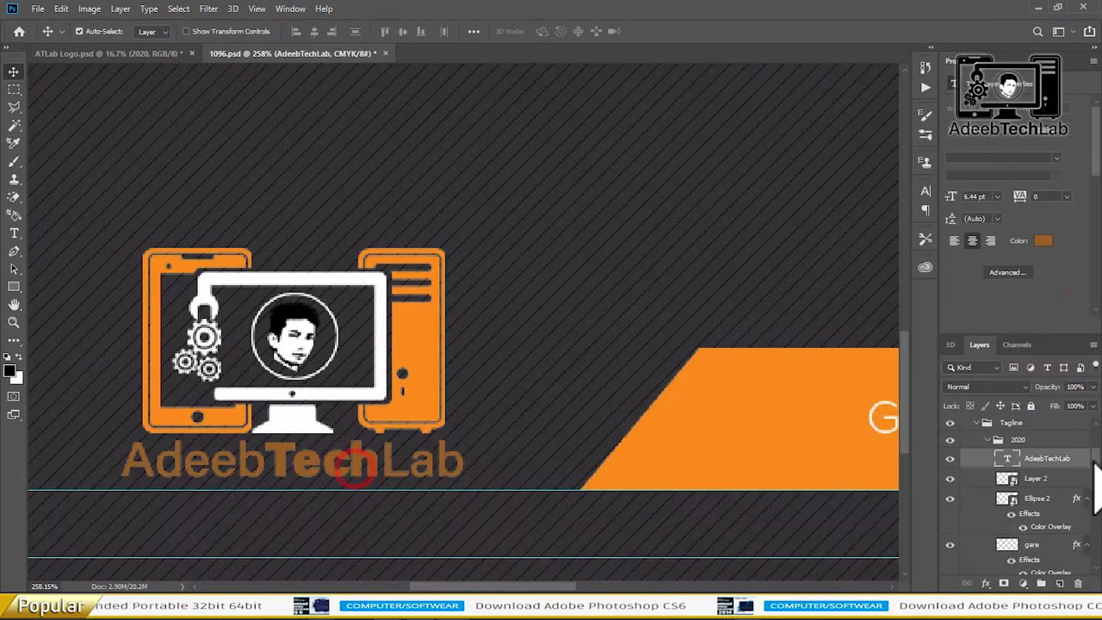
- Set the AdeebTechLab logo text colour to white and zoom out to the whole card
left_click(1043, 241)
left_click_drag(870, 316, 1020, 274)
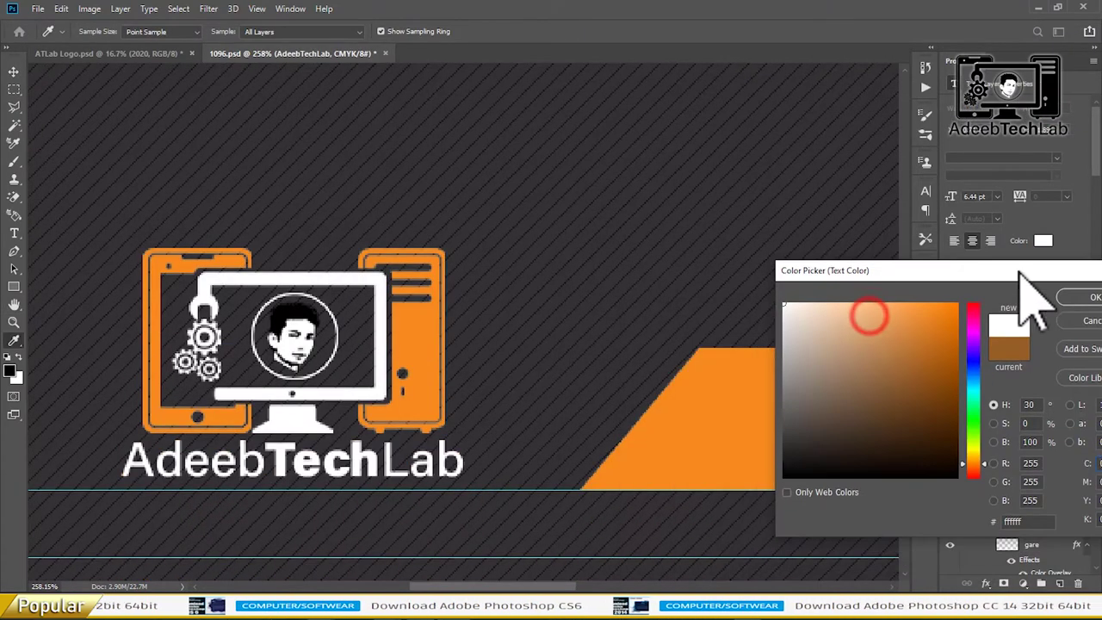
left_click(955, 351)
left_click(935, 399)
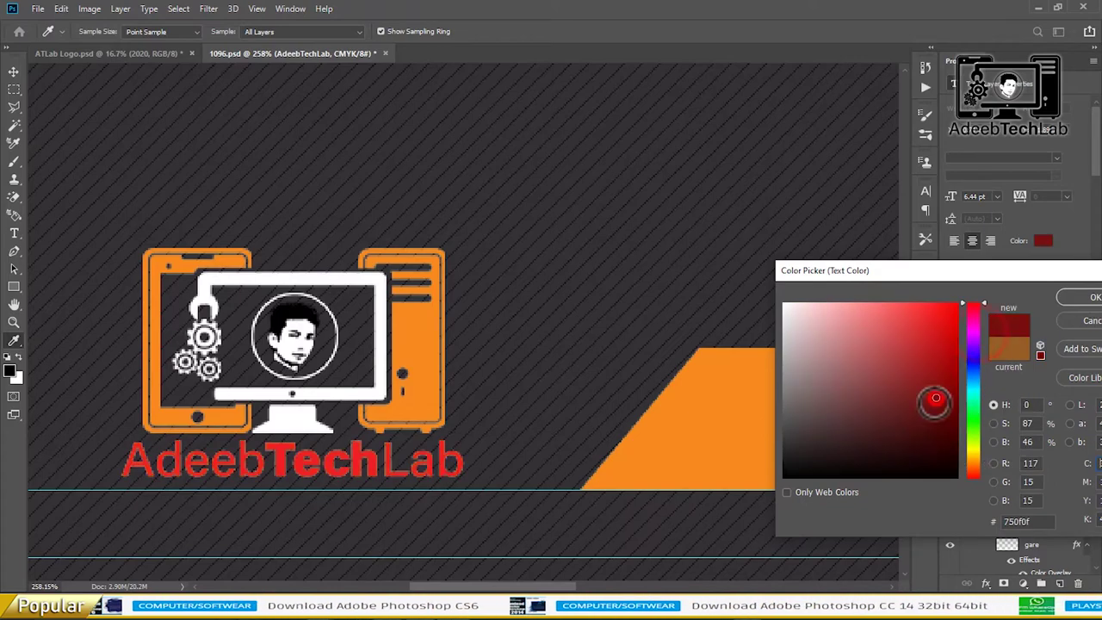
key("Escape")
key("v")
key("ctrl+minus")
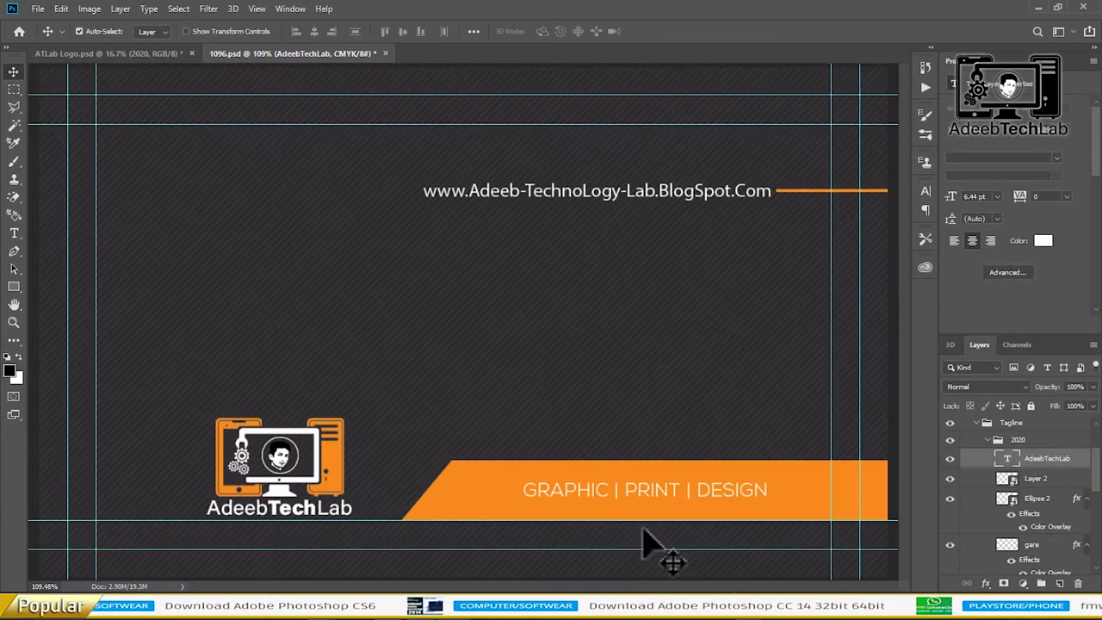
key("alt+Tab")
- Change the orange bar's GRAPHIC | PRINT | DESIGN tagline to a larger AdeebTechnologyLab
double_click(597, 505)
left_click(555, 258)
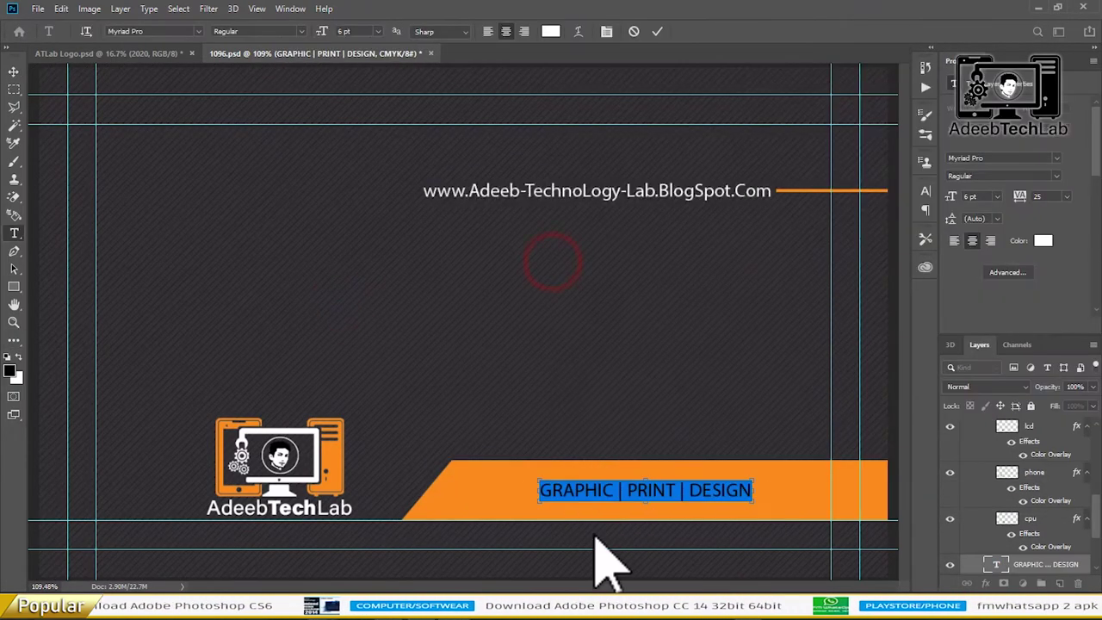
key("ctrl+t")
type("AdeebTechnologyLab")
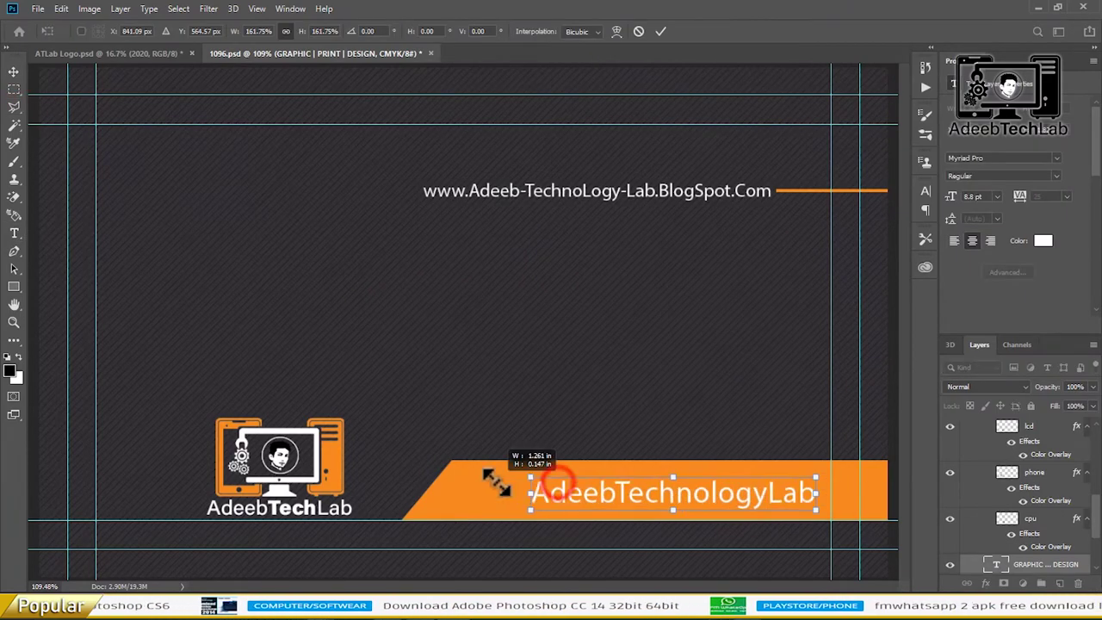
left_click_drag(496, 484, 460, 465)
- Save a JPEG copy of the back card as fs.jpg
key("ctrl+shift+s")
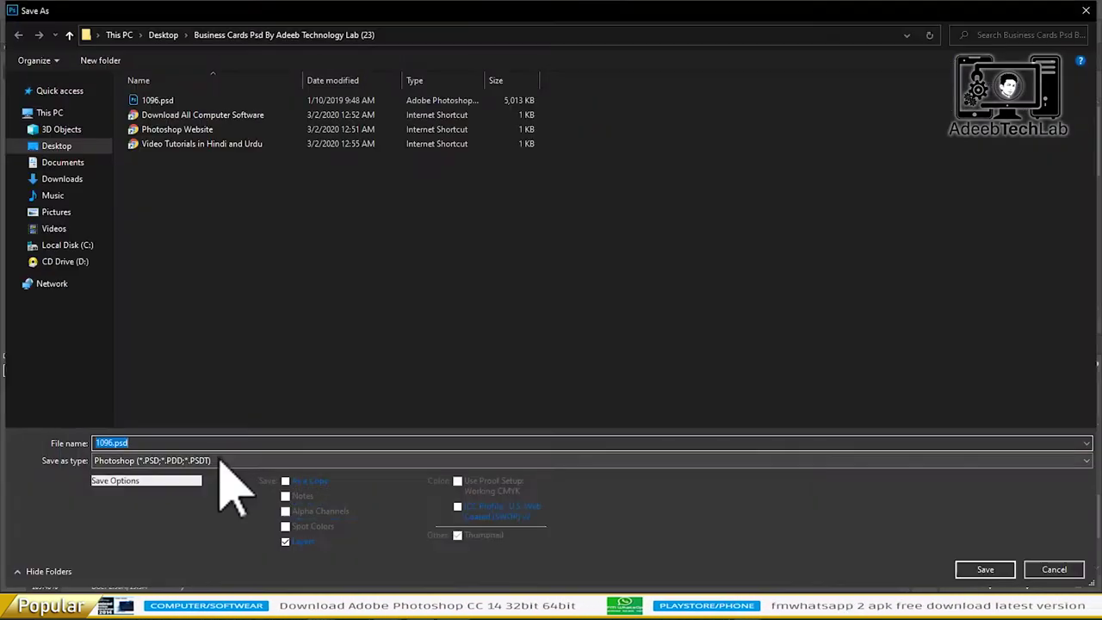
left_click(225, 460)
left_click(200, 528)
key("Return")
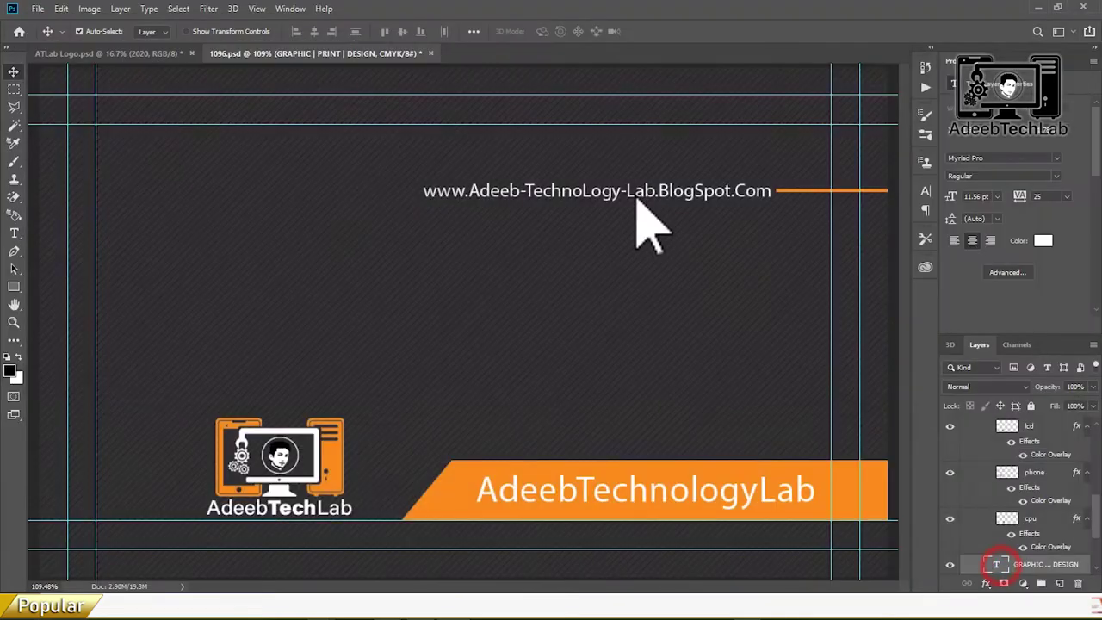
left_click(627, 140)
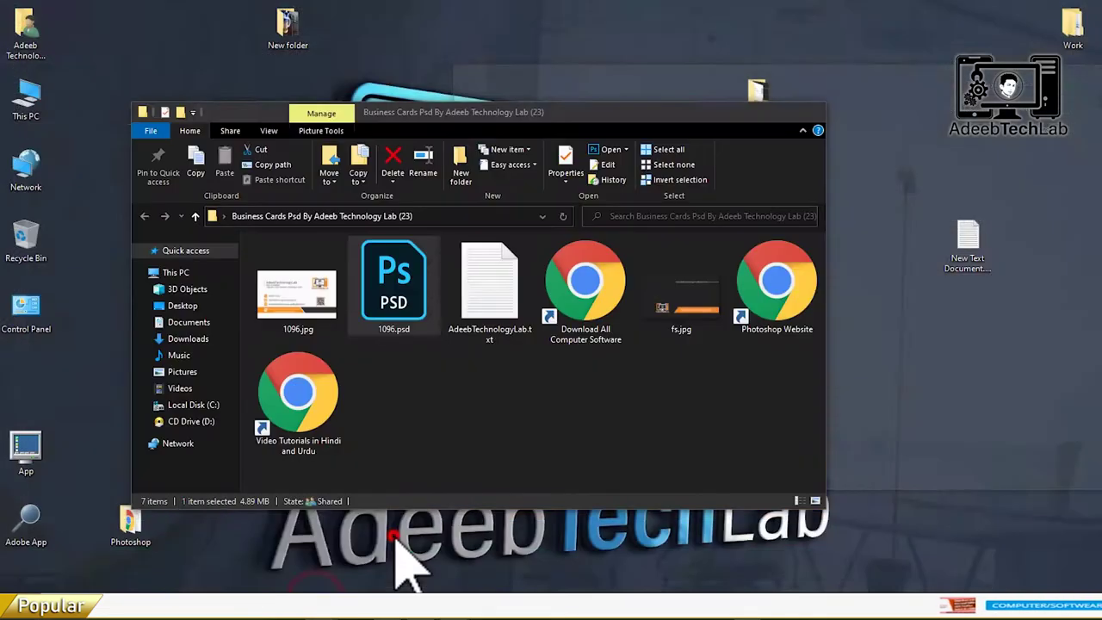
- Preview and delete fs.jpg, then return to Photoshop and select the Background layer
double_click(689, 299)
key("Escape")
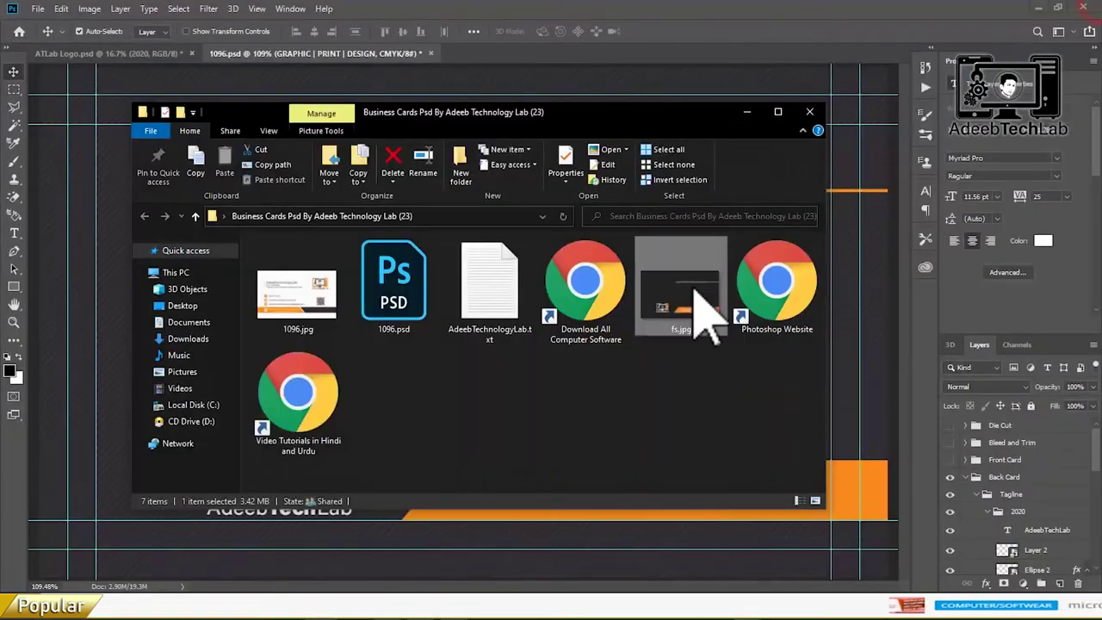
key("Delete")
left_click(746, 113)
left_click(766, 420)
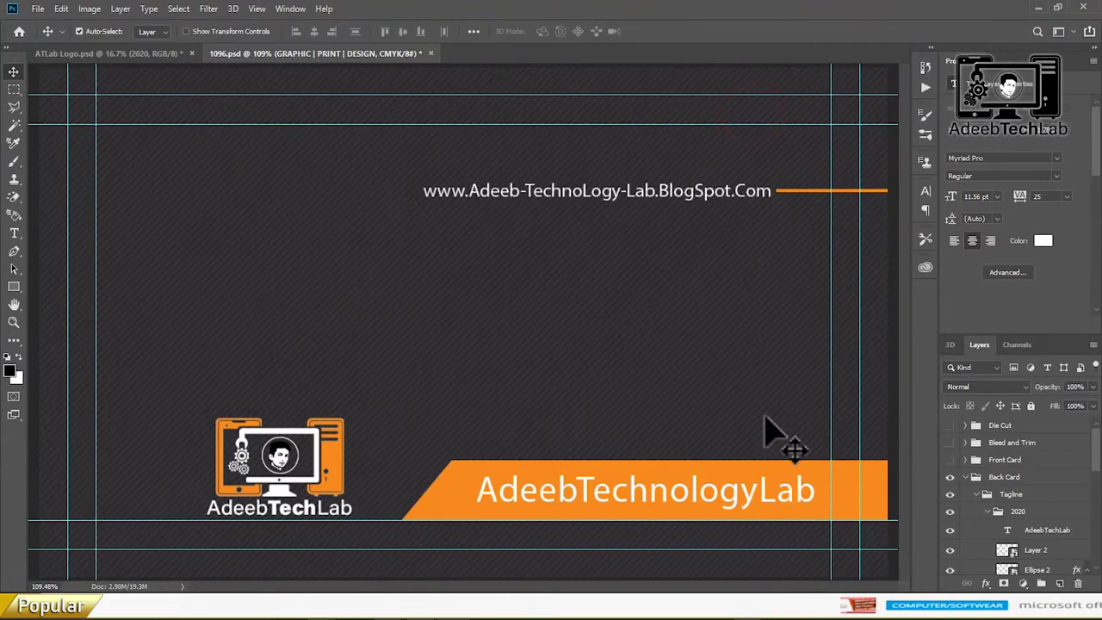
- Convert the back card to RGB Color, merging its layers
left_click(90, 10)
mouse_move(98, 25)
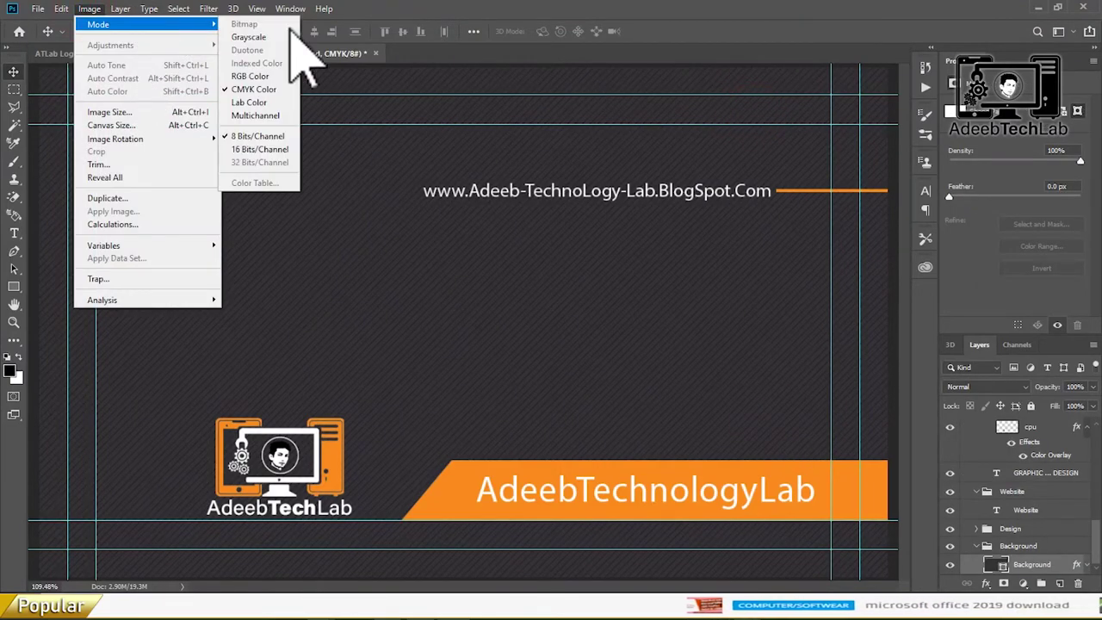
left_click(260, 75)
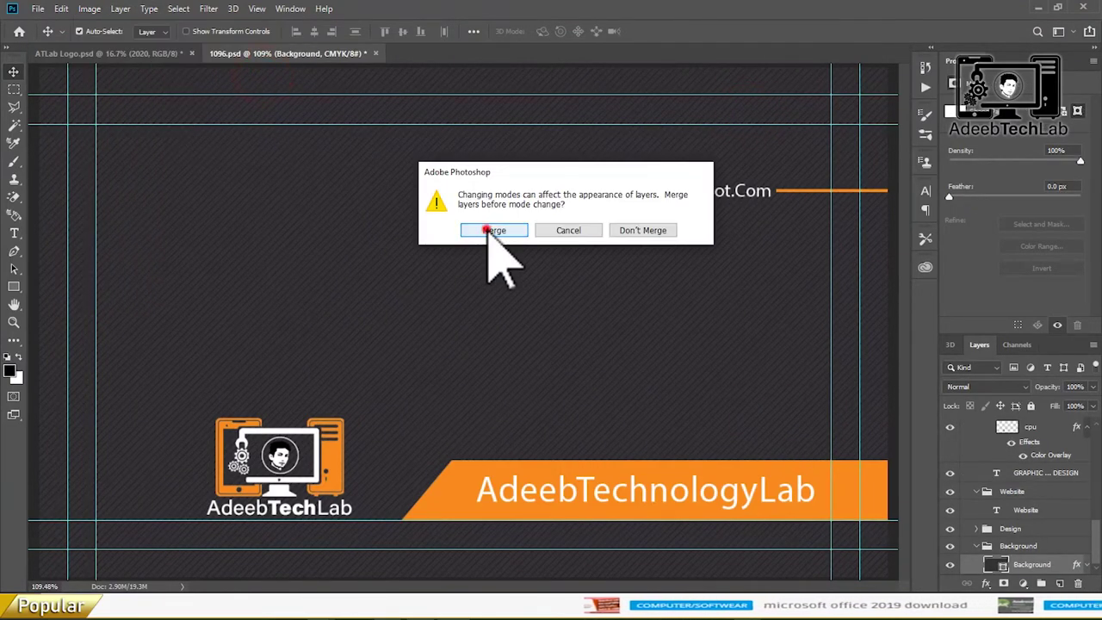
left_click(487, 231)
- Save the merged back card as the JPEG fd.jpg with default quality settings
key("ctrl+shift+s")
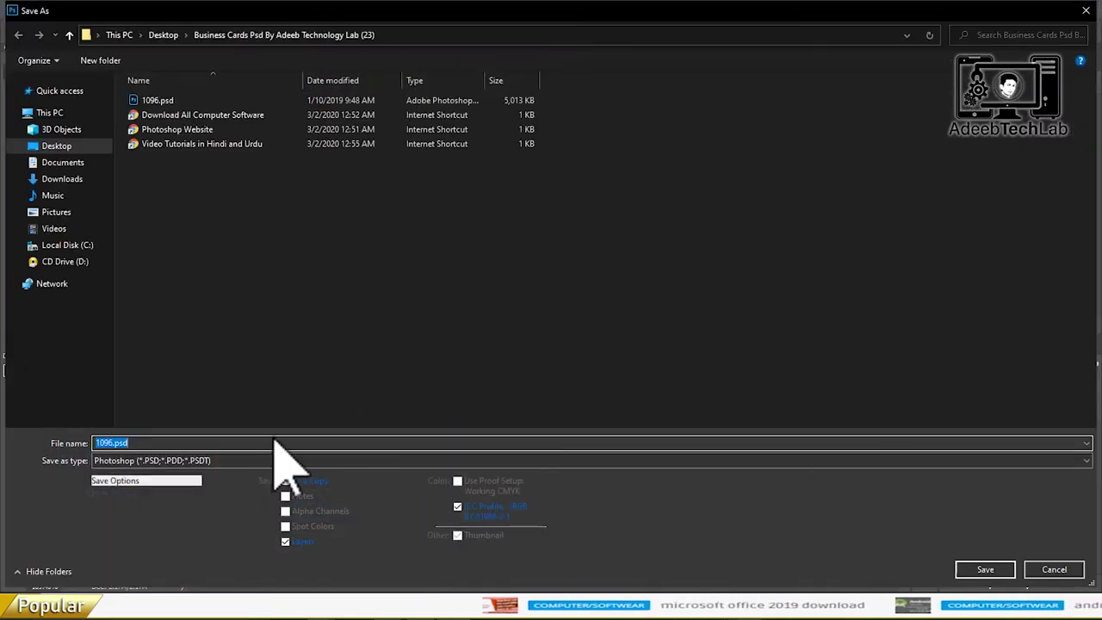
left_click(221, 460)
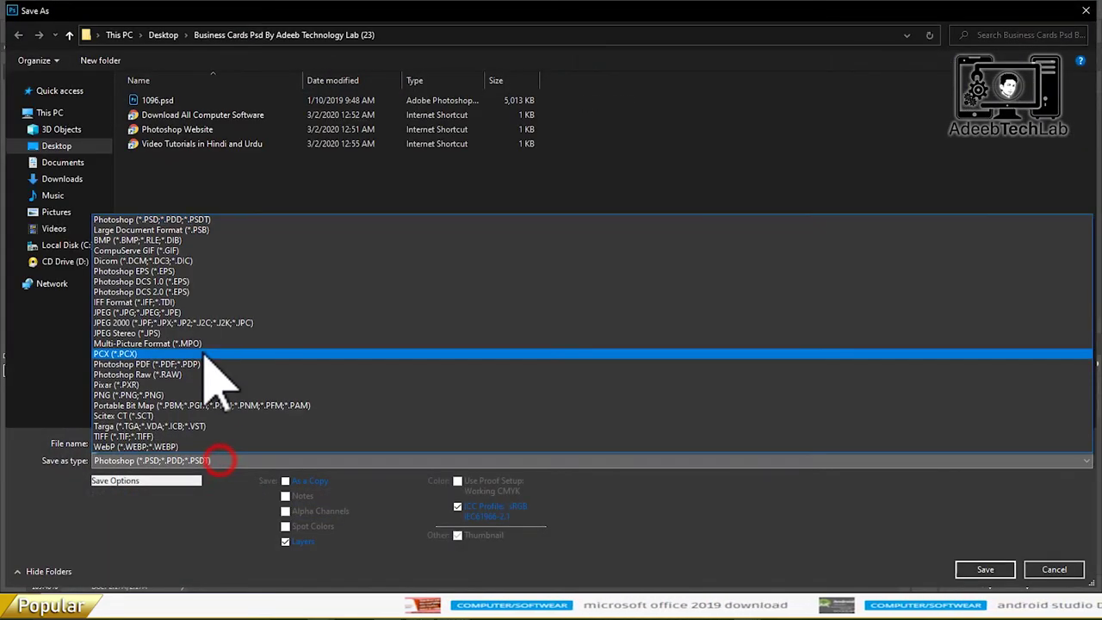
left_click(223, 313)
left_click(981, 575)
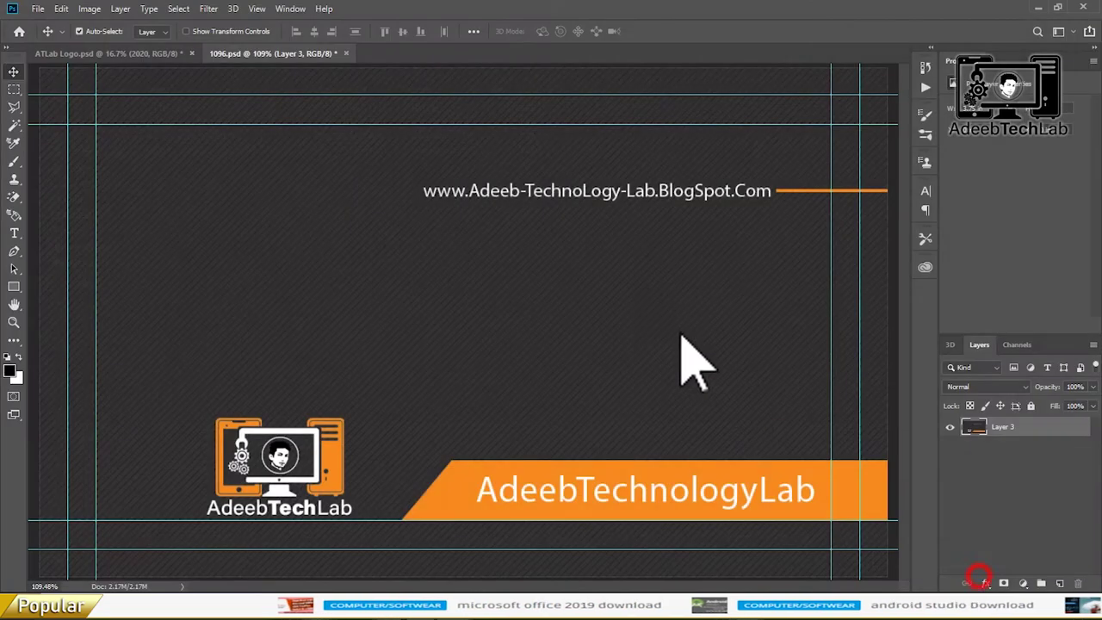
left_click(625, 140)
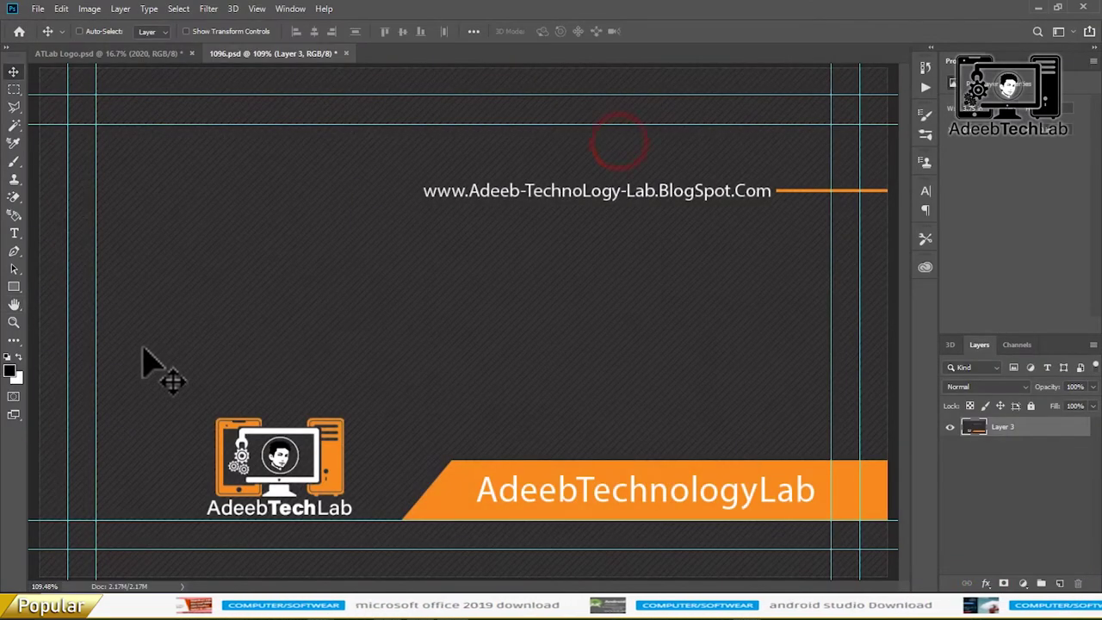
- Revert to the layered CMYK design, save 1096.psd and close it
key("ctrl")
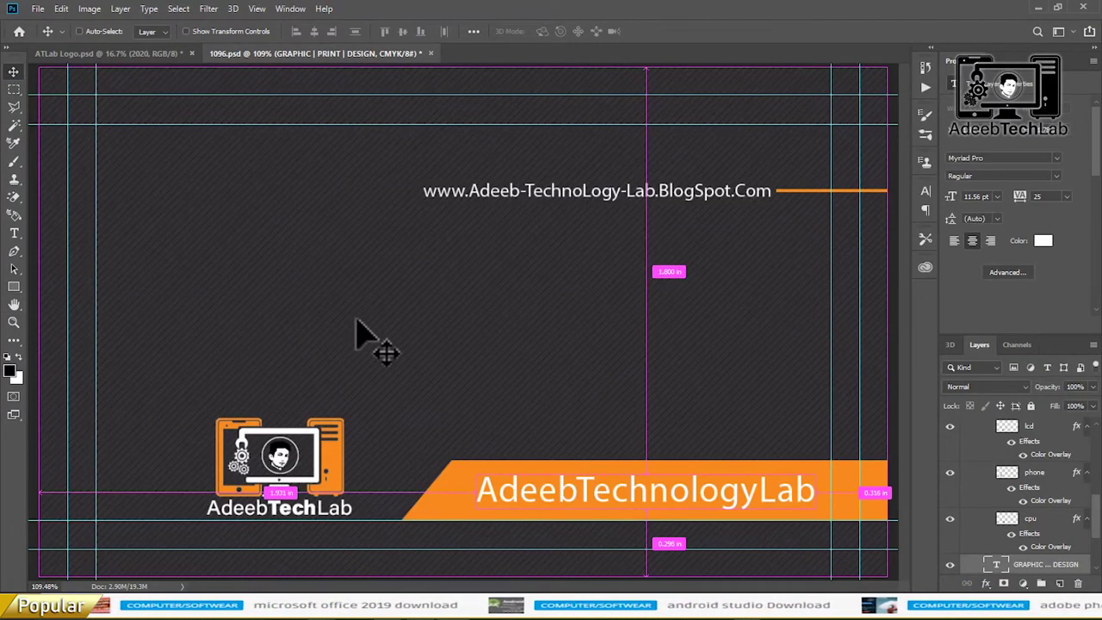
key("ctrl+s")
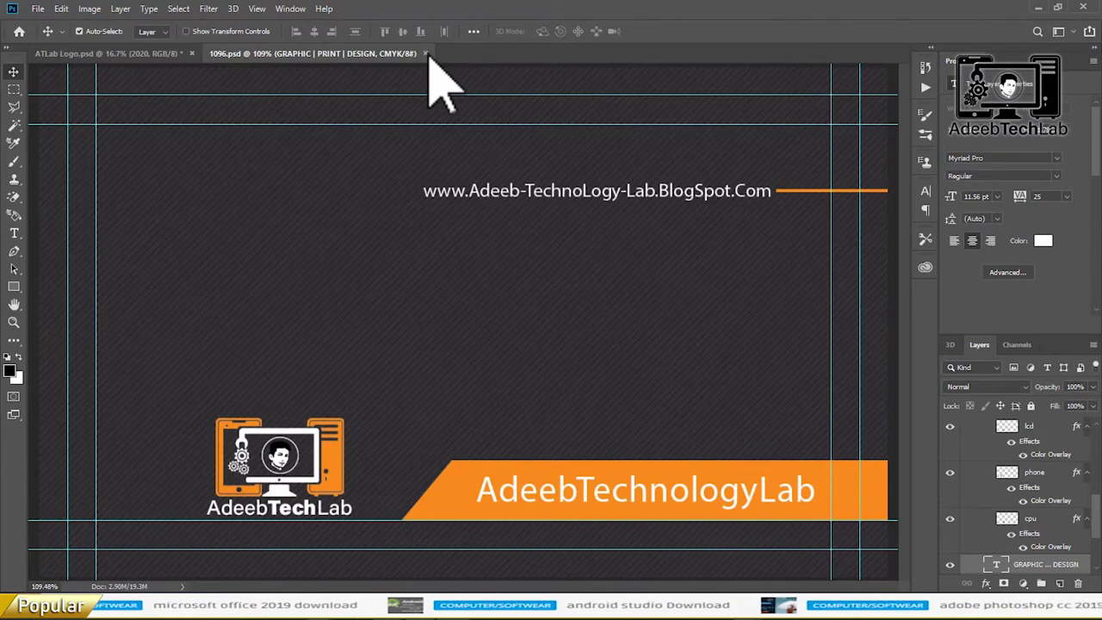
left_click(425, 53)
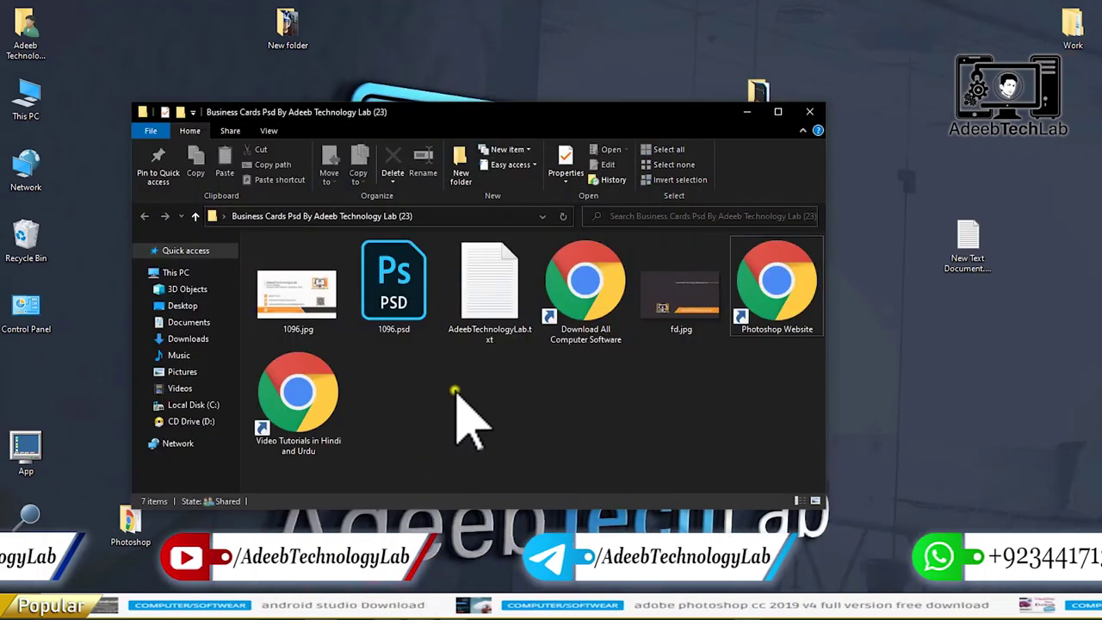
- Refresh the Business Cards folder and preview 1096.jpg and fd.jpg in the image viewer
right_click(453, 388)
left_click(516, 231)
double_click(312, 288)
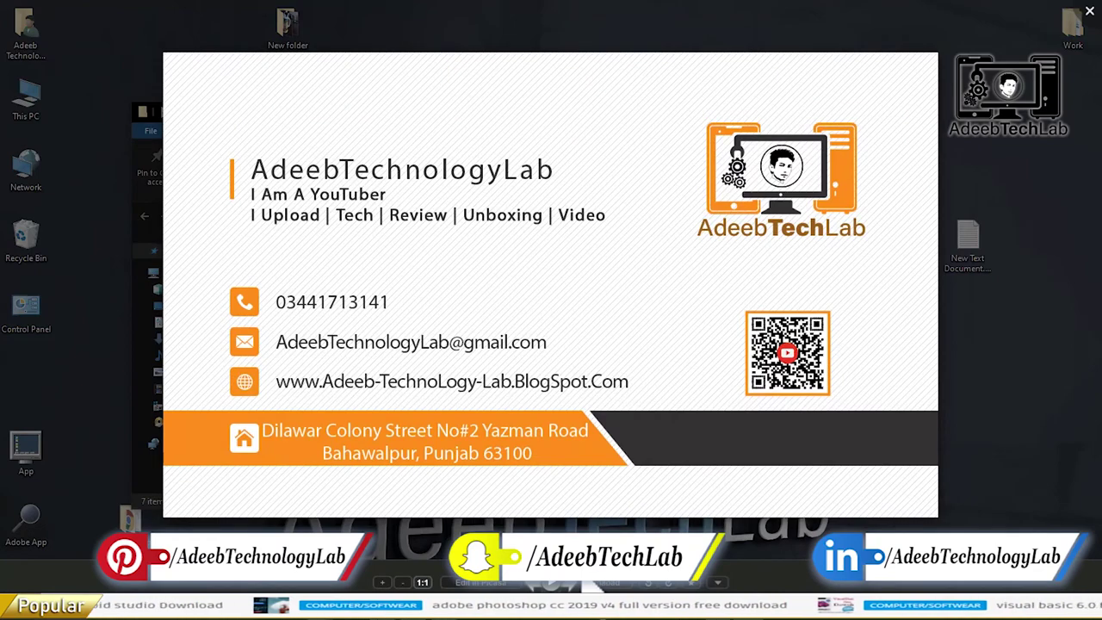
key("Right")
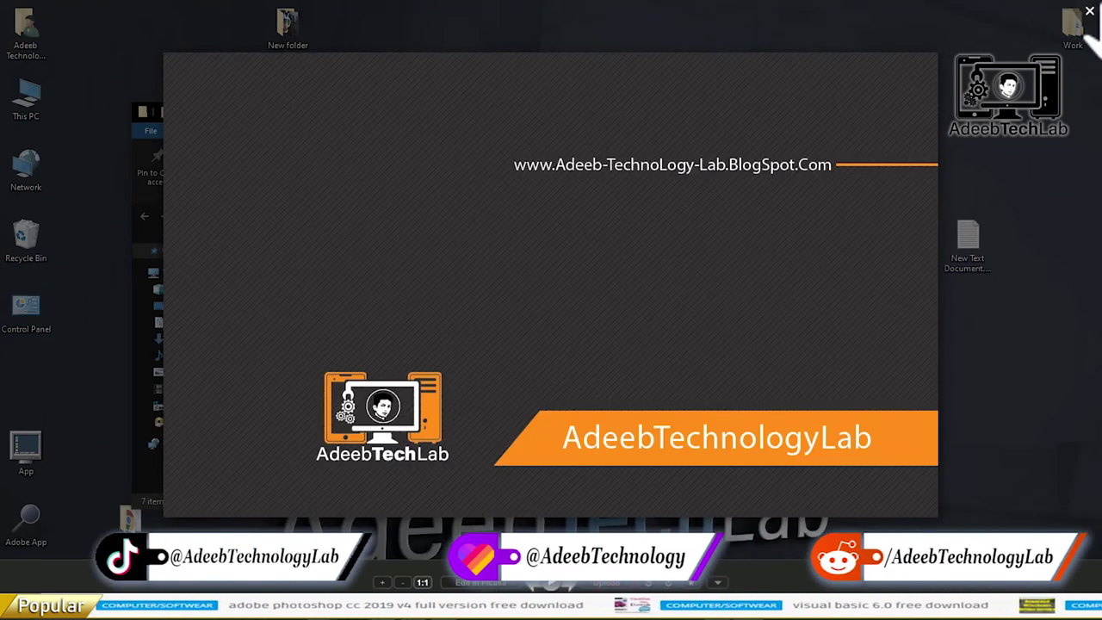
left_click(1089, 11)
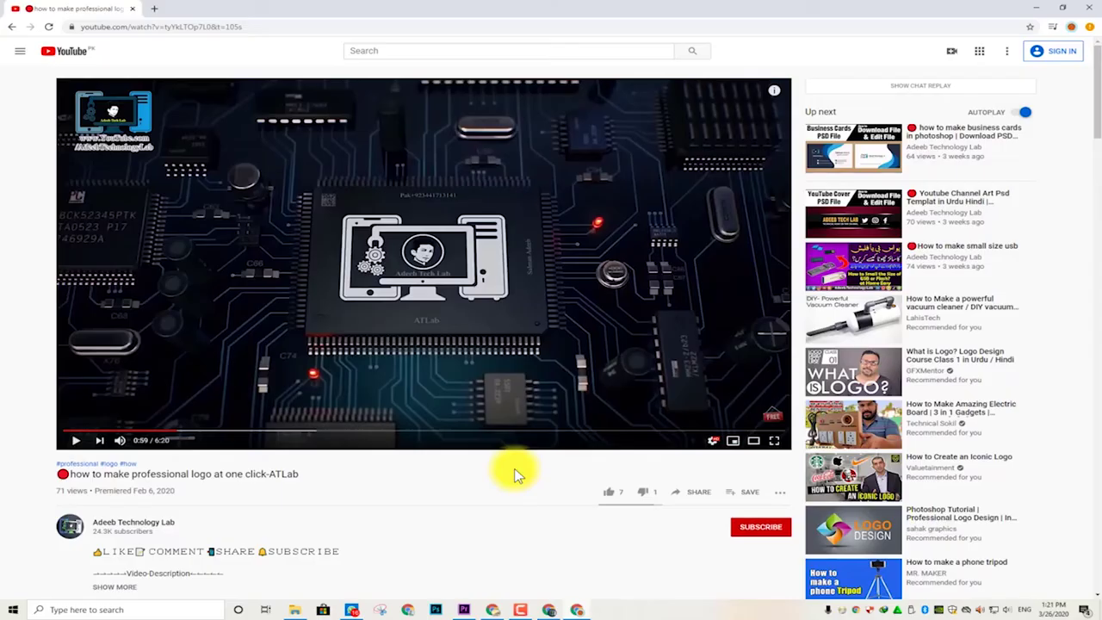
- Expand the video description and open the scapognel.com Download LINK
scroll(517, 476, "down", 3)
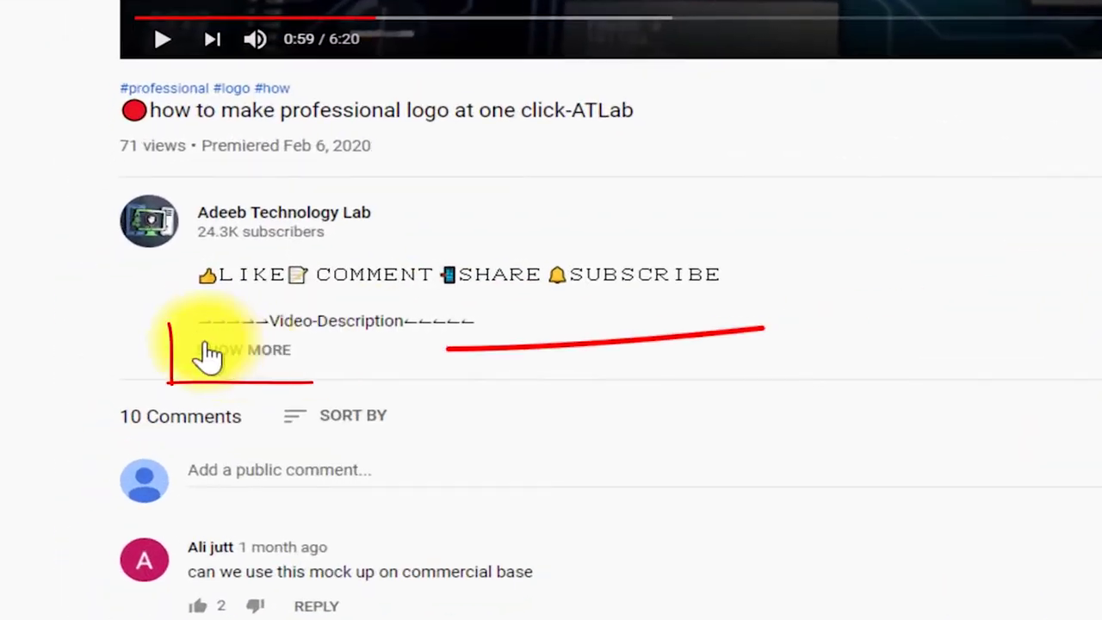
left_click(248, 351)
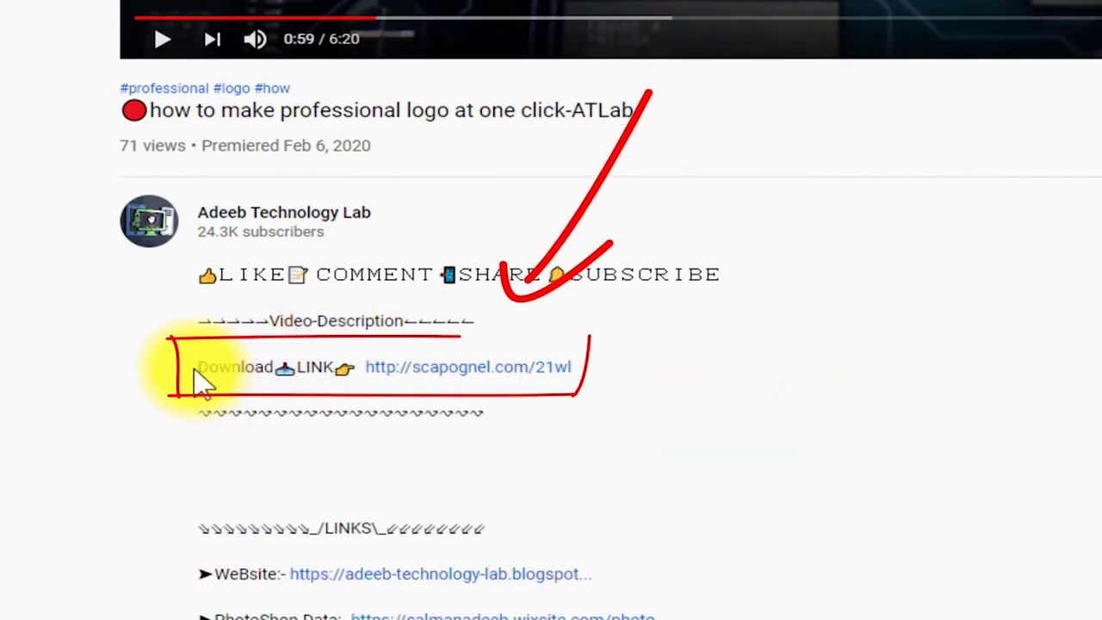
left_click_drag(205, 368, 316, 369)
left_click(305, 366)
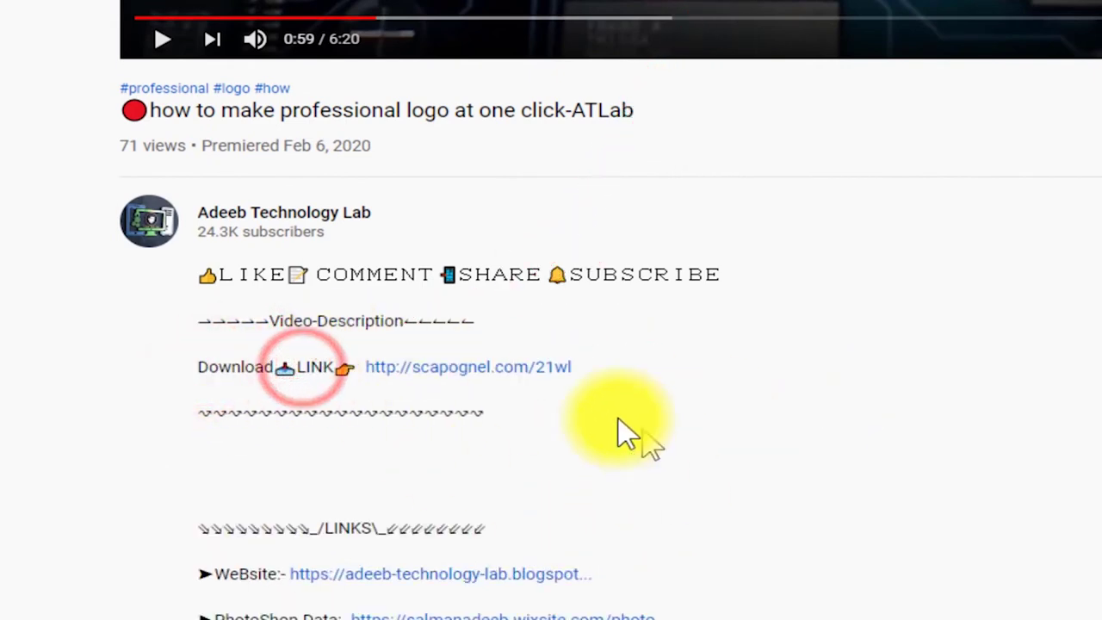
left_click(504, 379)
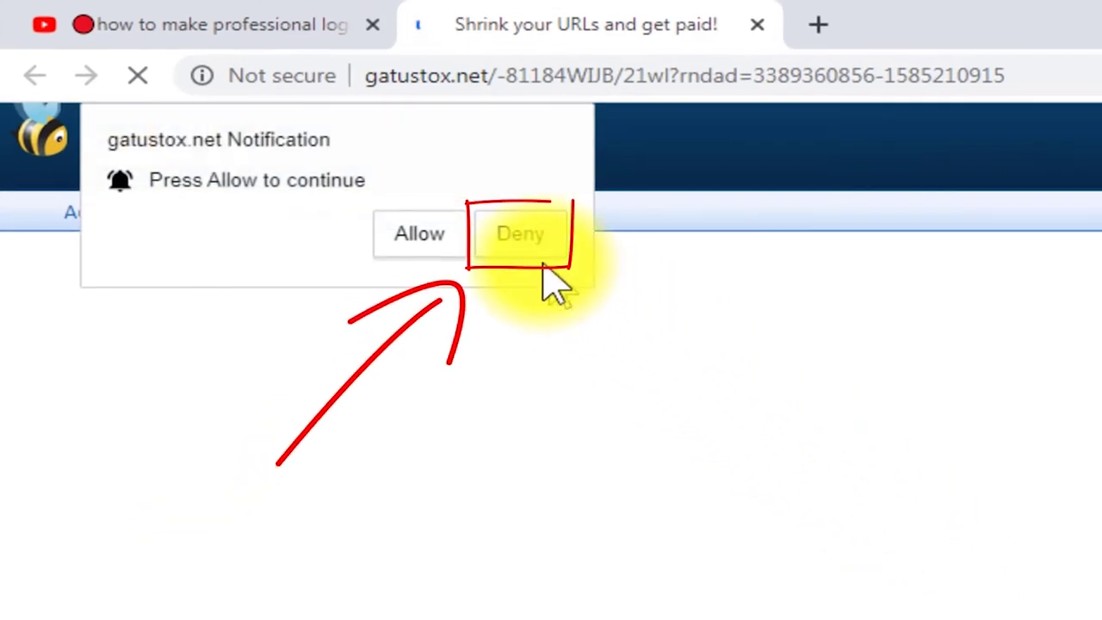
- Skip both ad pages and answer the notification prompts to reach Automatic 3D Logo black.zip
left_click(519, 236)
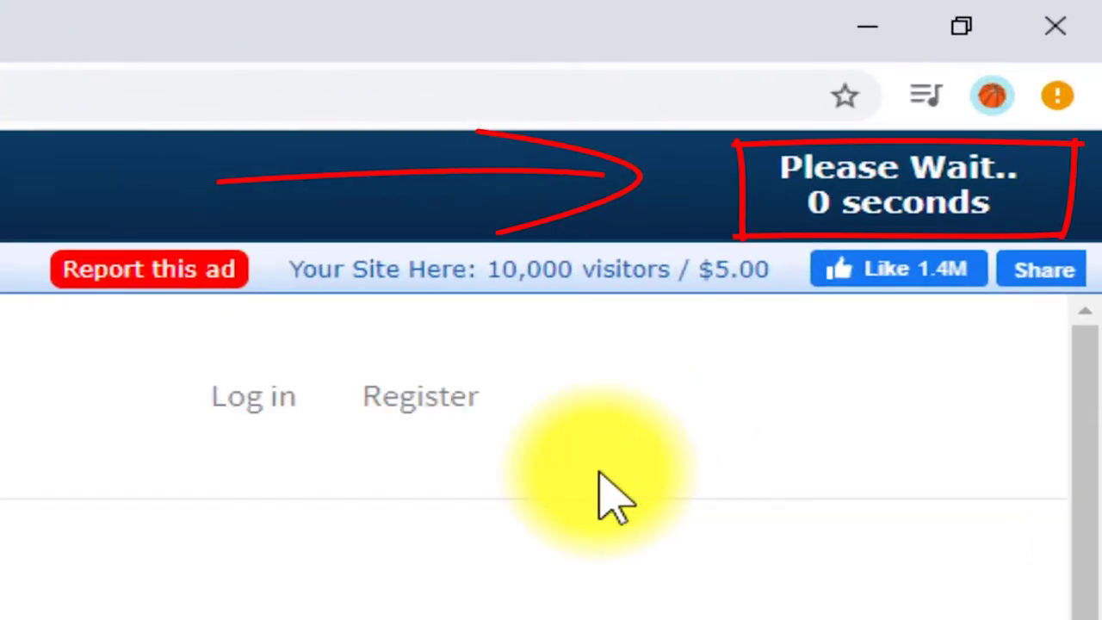
left_click(822, 202)
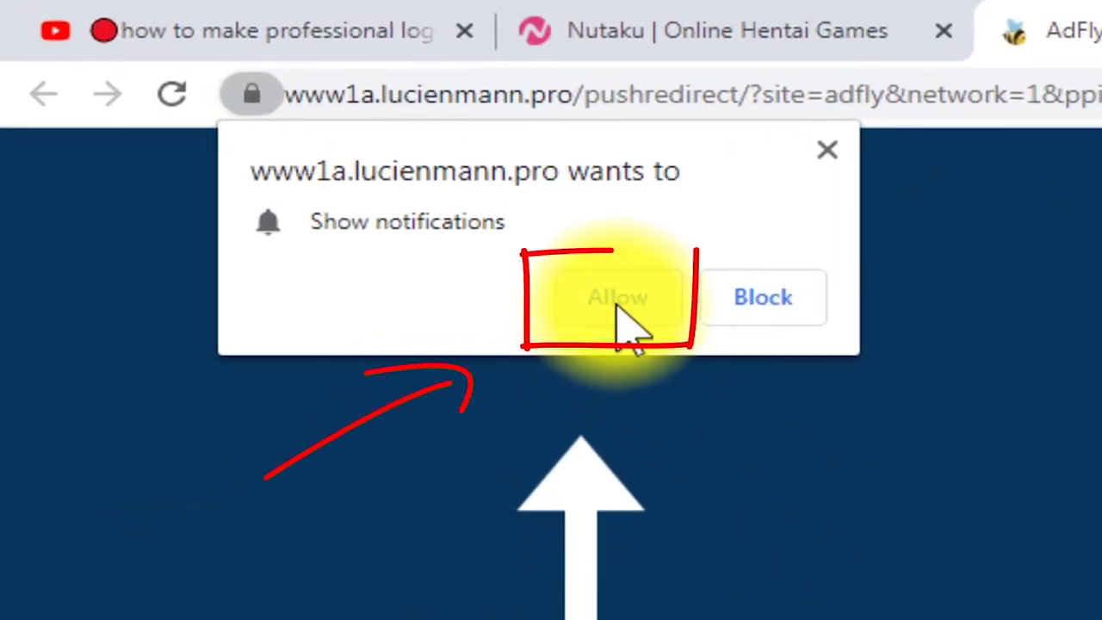
left_click(568, 281)
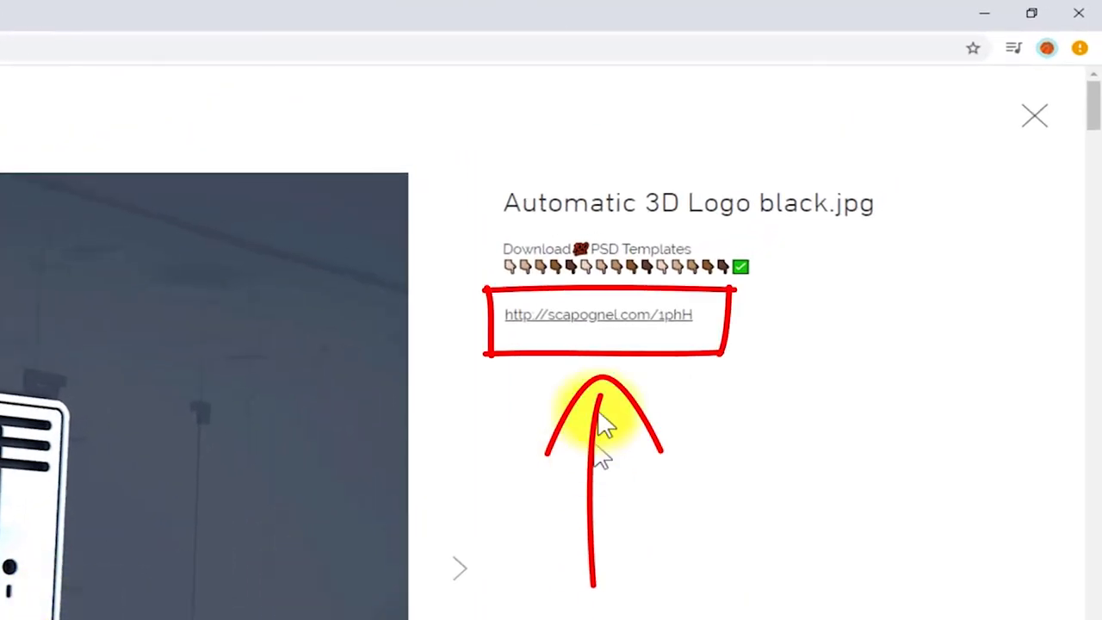
left_click(593, 323)
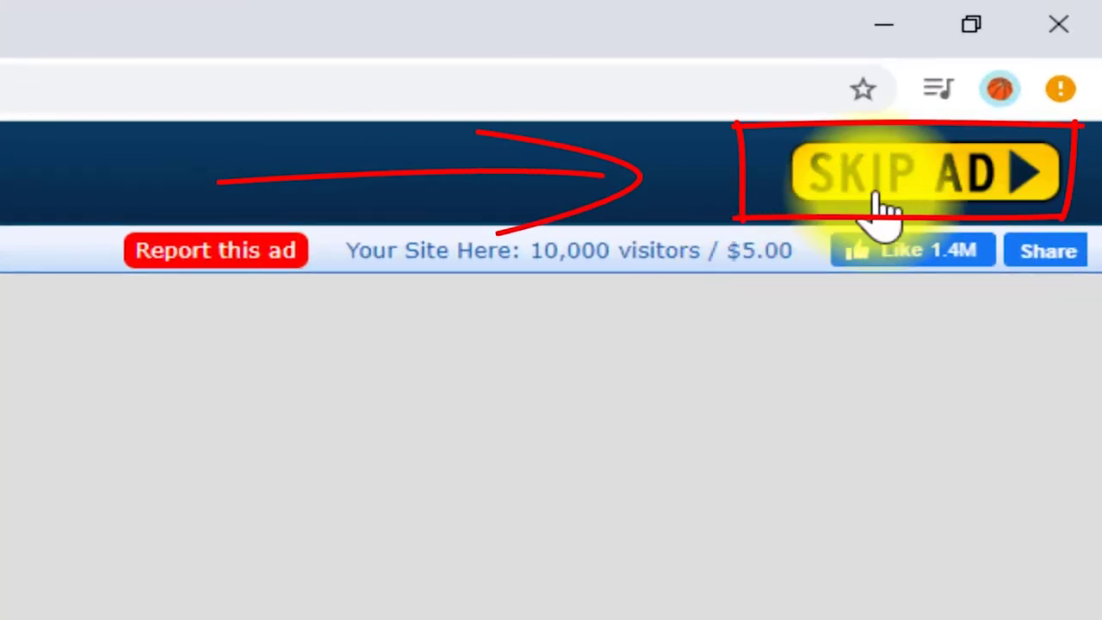
left_click(870, 194)
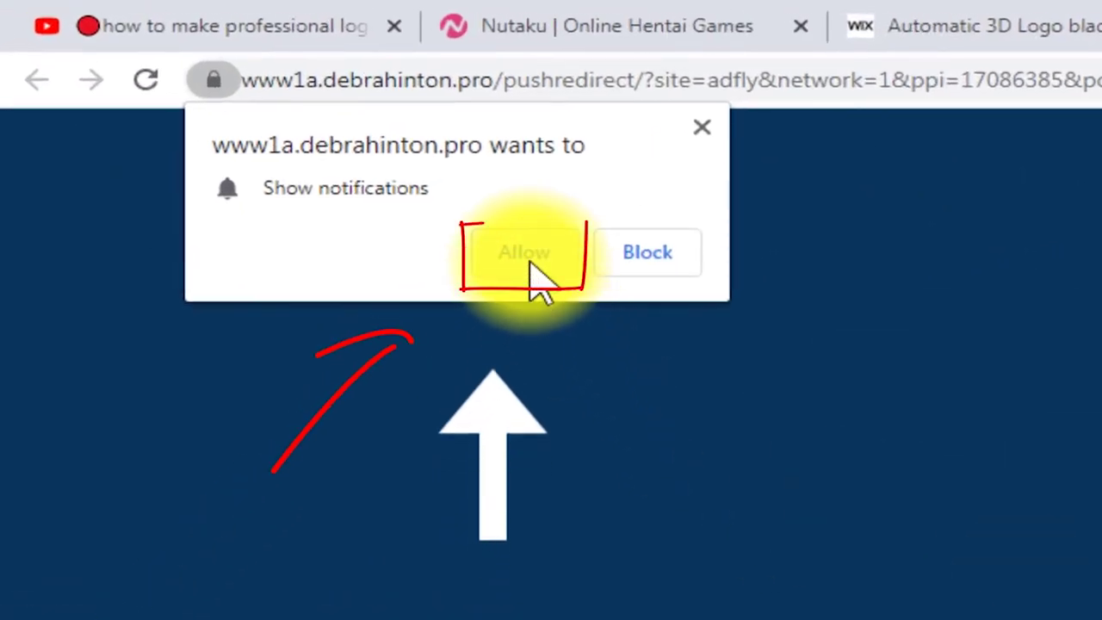
left_click(529, 268)
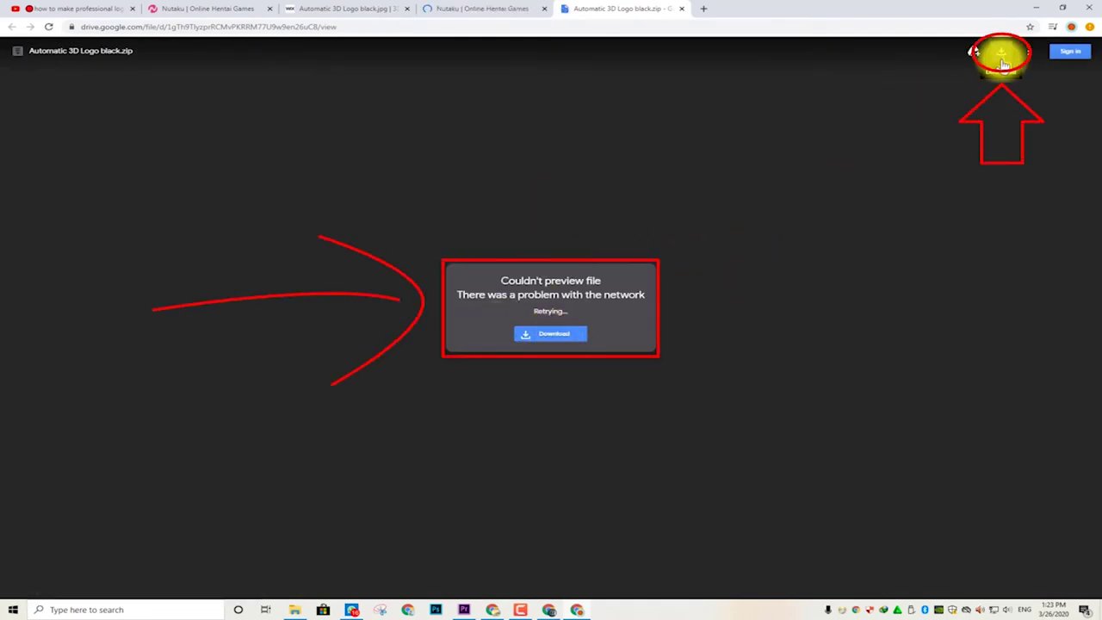
- Download Automatic 3D Logo black.zip from Google Drive and show it in Chrome's downloads list
left_click(564, 335)
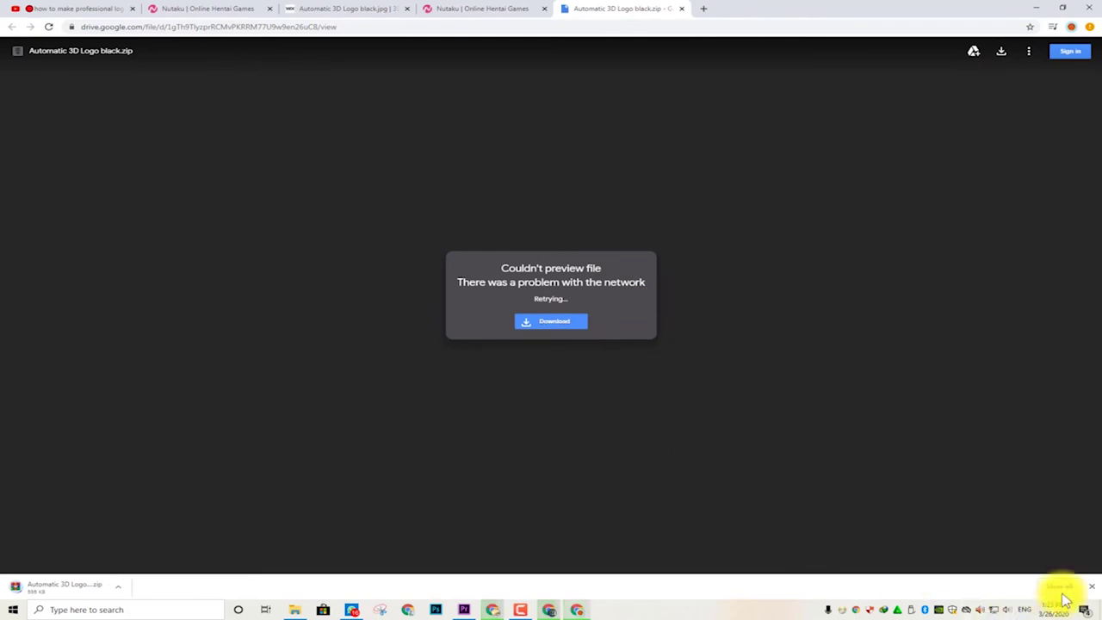
left_click(1062, 593)
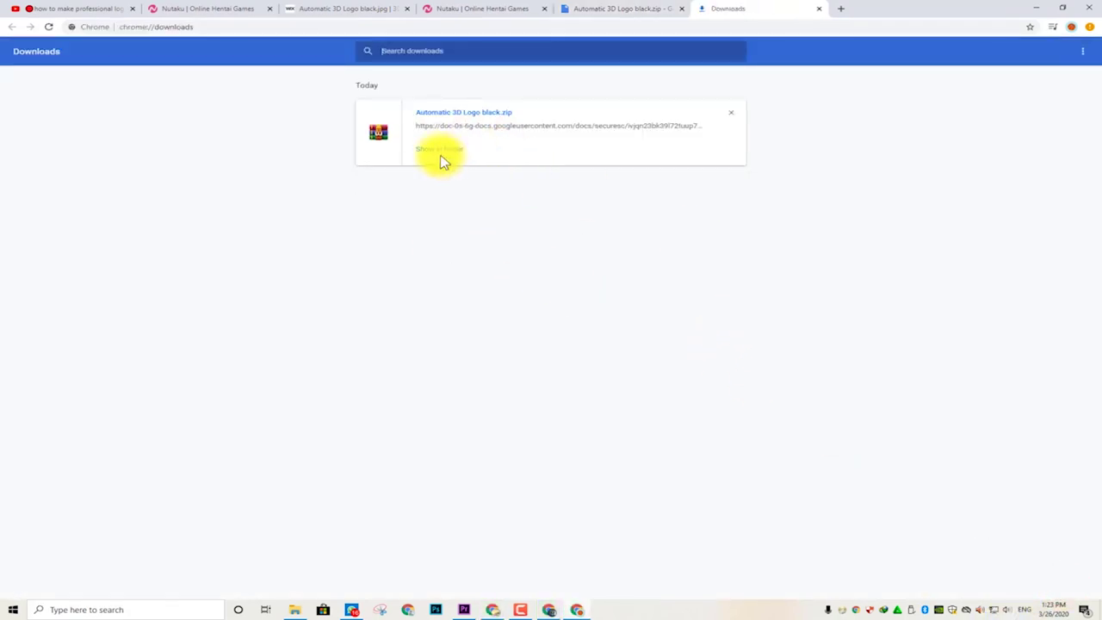